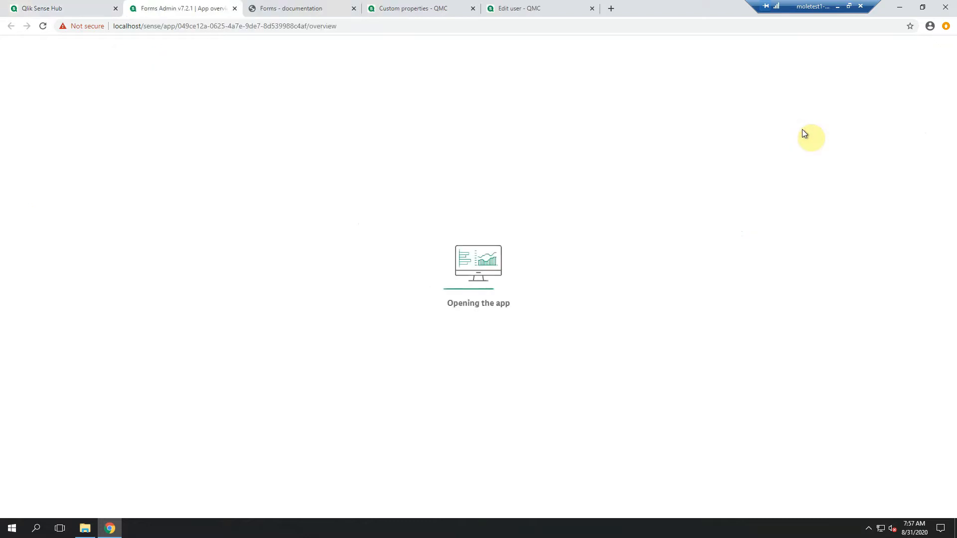
- Check the Forms license sheet's access control setting and read the documentation on access configuration via custom properties and user groups
{"action": "left_click", "coordinate": [63, 221]}
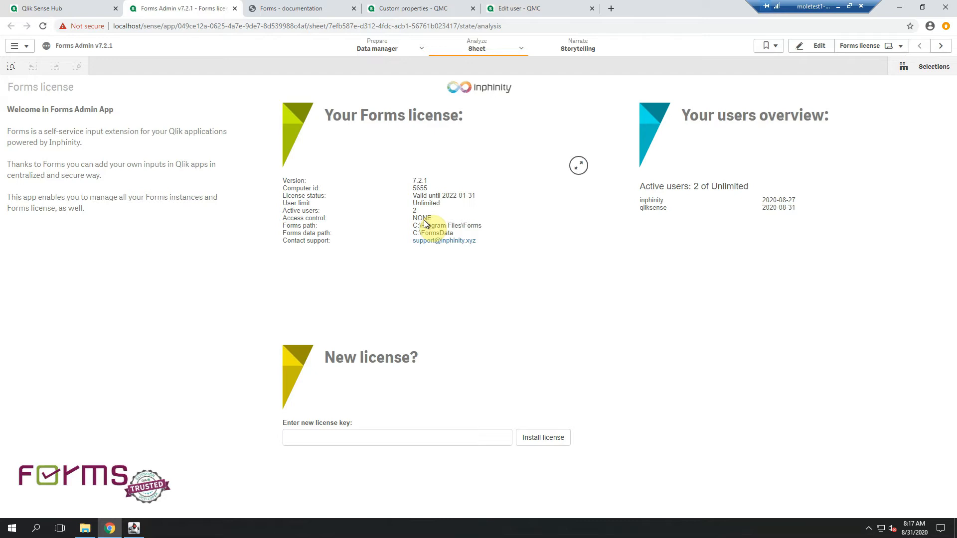
{"action": "left_click", "coordinate": [319, 9]}
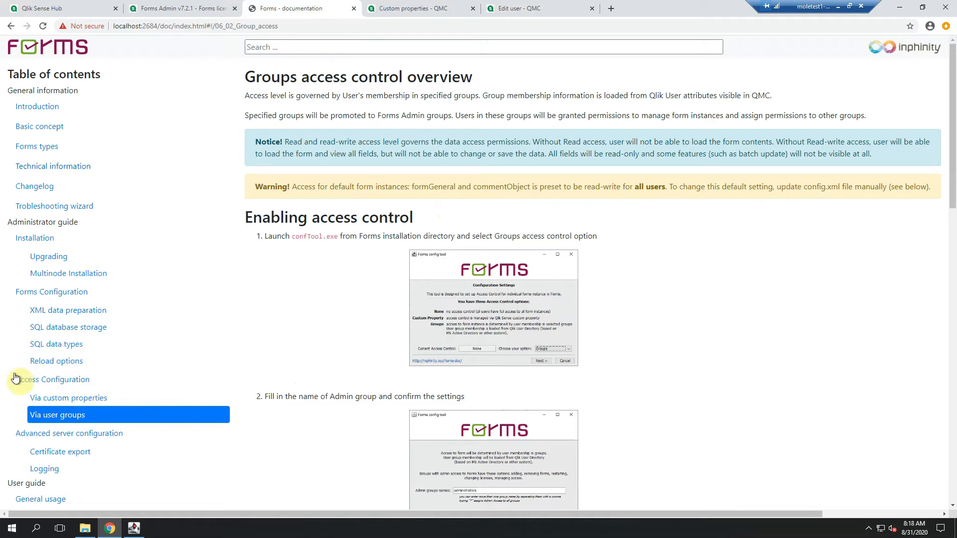
{"action": "left_click", "coordinate": [80, 386]}
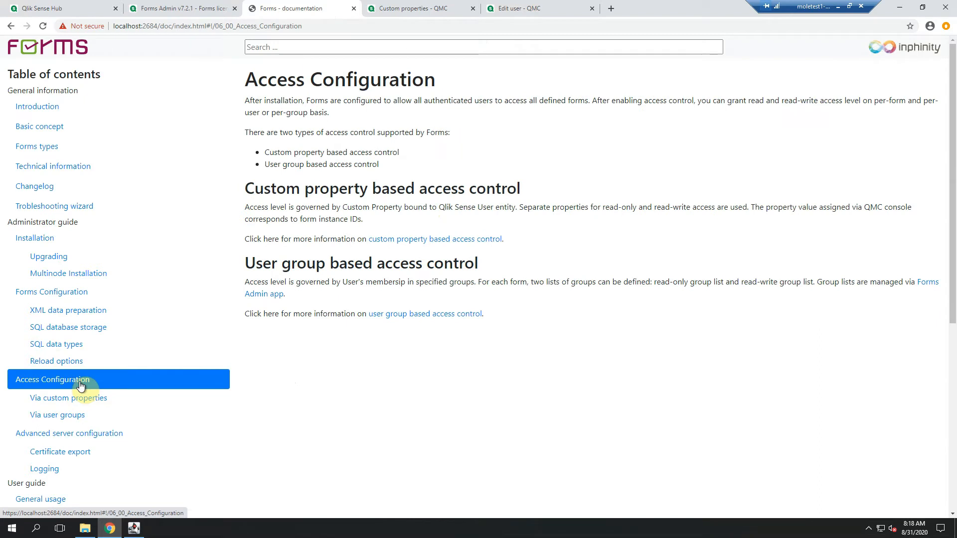
{"action": "left_click", "coordinate": [92, 402]}
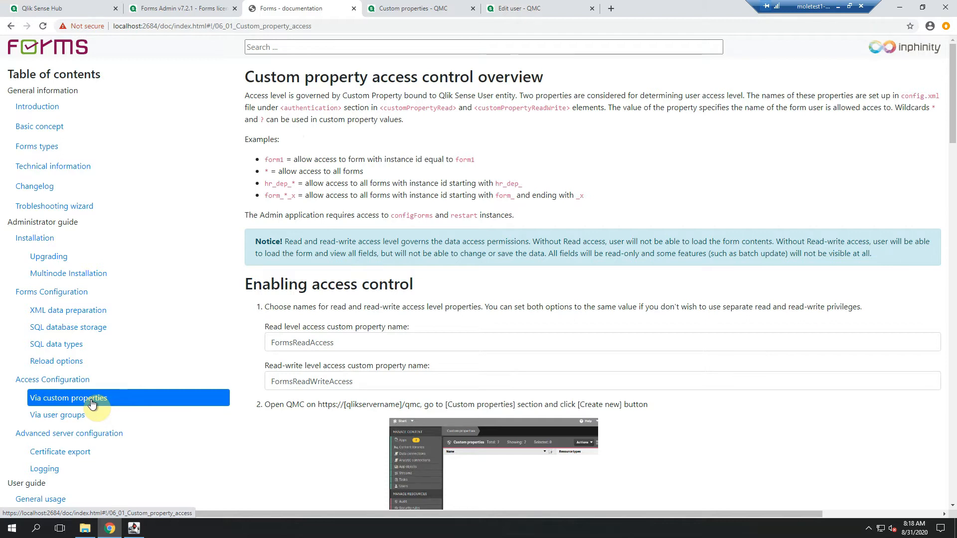
{"action": "left_click", "coordinate": [81, 421]}
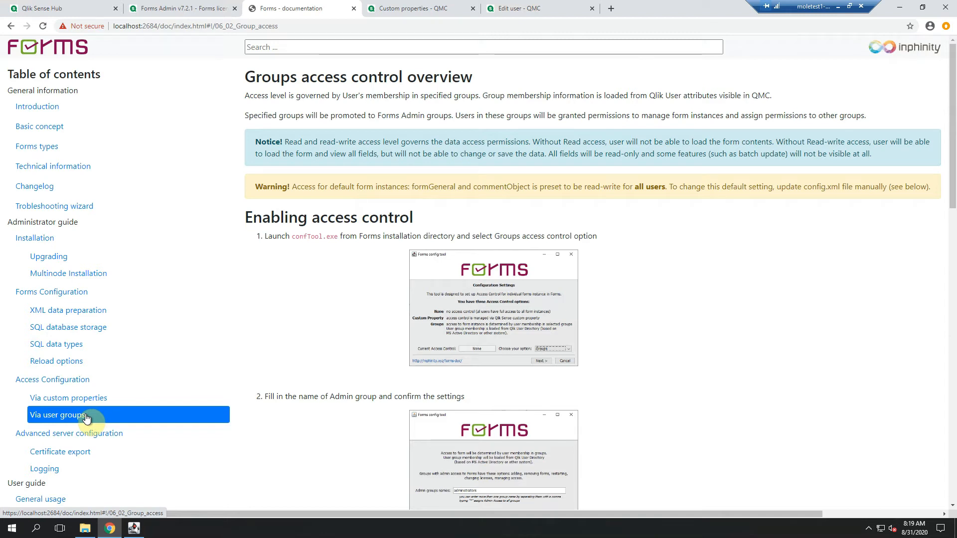
- Launch forms-config-tool.exe from the Forms program folder, allow it to make changes, and choose CustomProperty as the access control option
{"action": "left_click", "coordinate": [86, 529]}
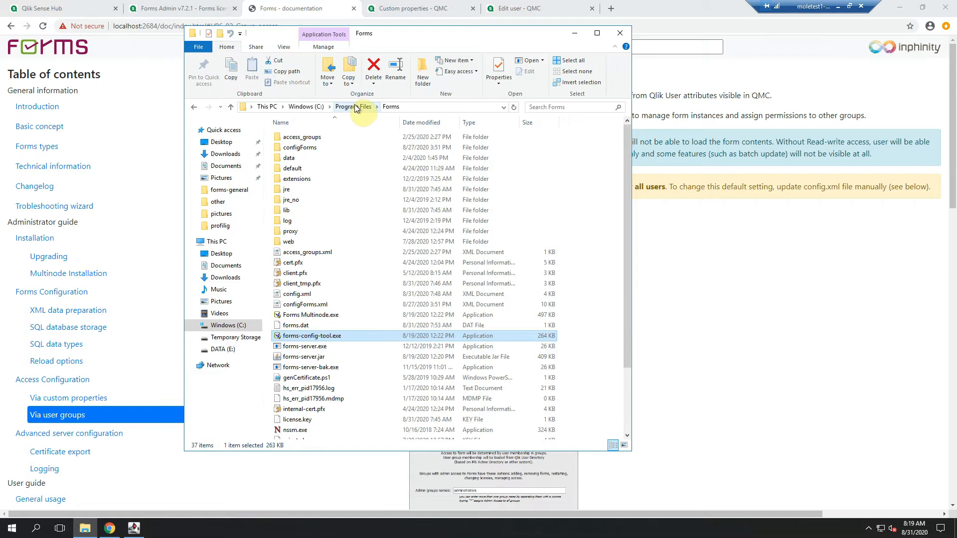
{"action": "double_click", "coordinate": [305, 341]}
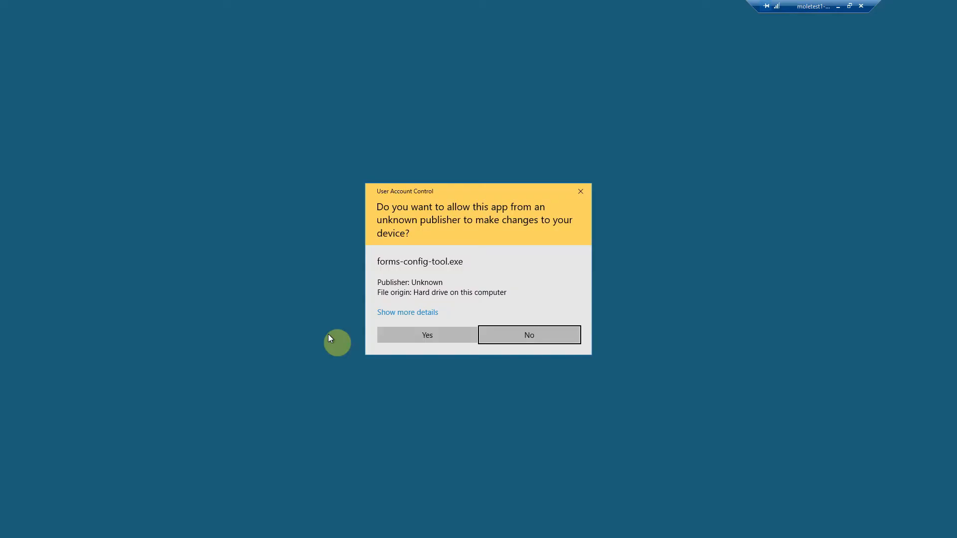
{"action": "left_click", "coordinate": [410, 336]}
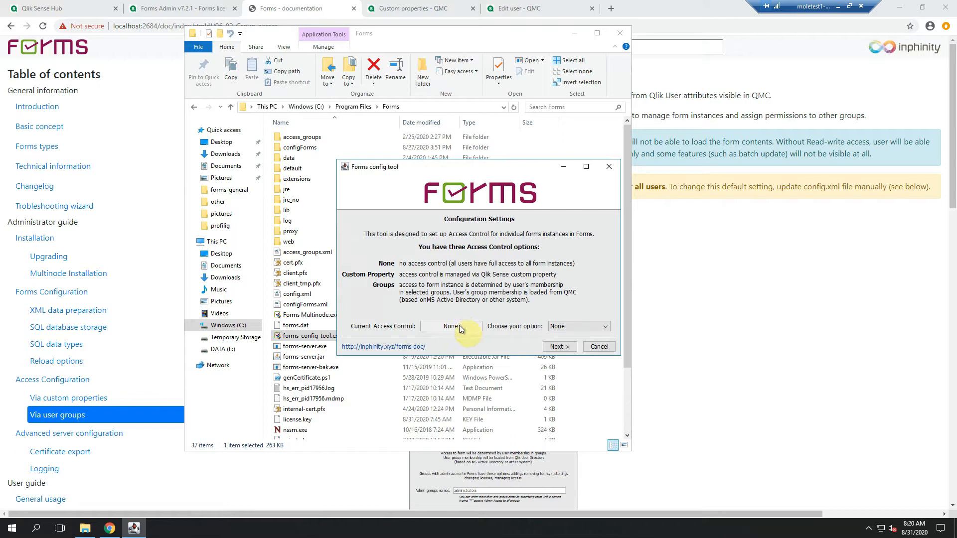
{"action": "left_click", "coordinate": [583, 326]}
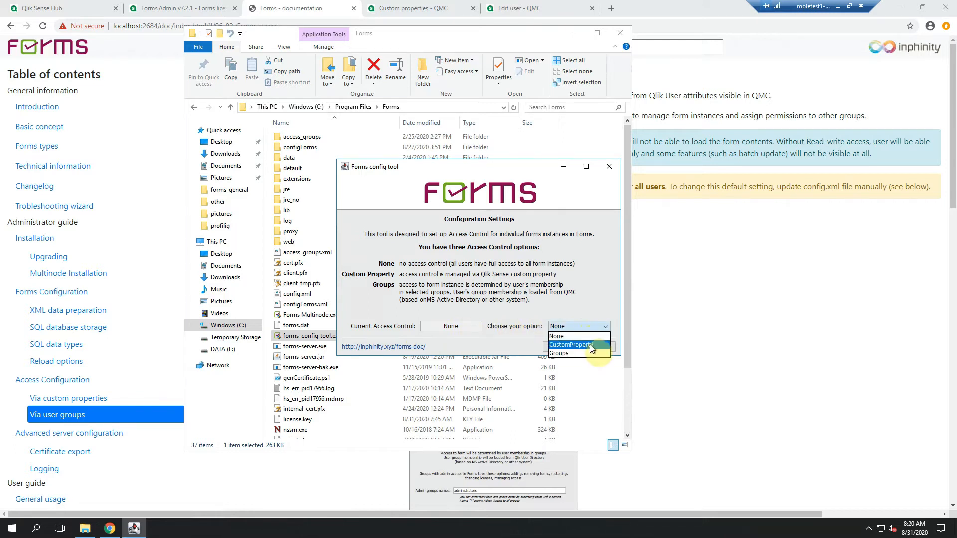
{"action": "left_click", "coordinate": [590, 345]}
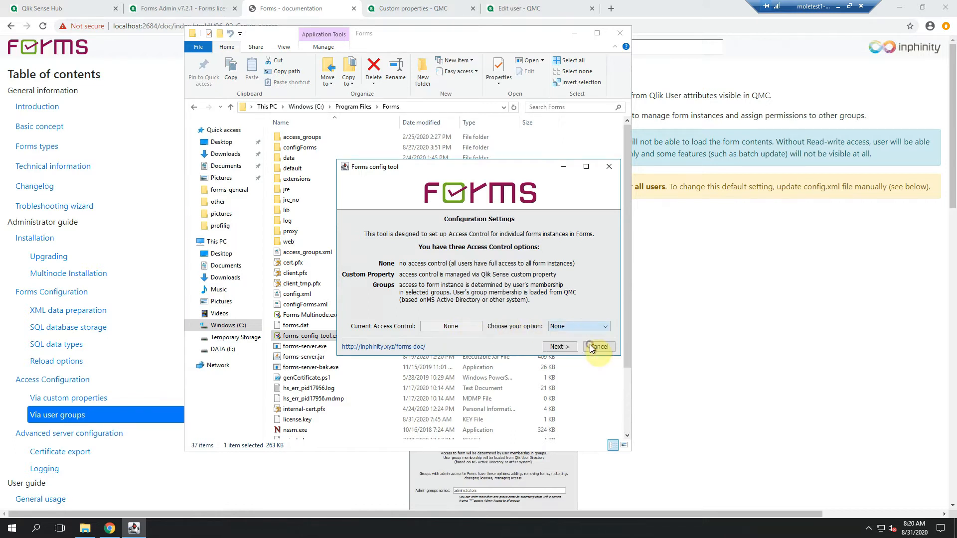
{"action": "left_click", "coordinate": [564, 346]}
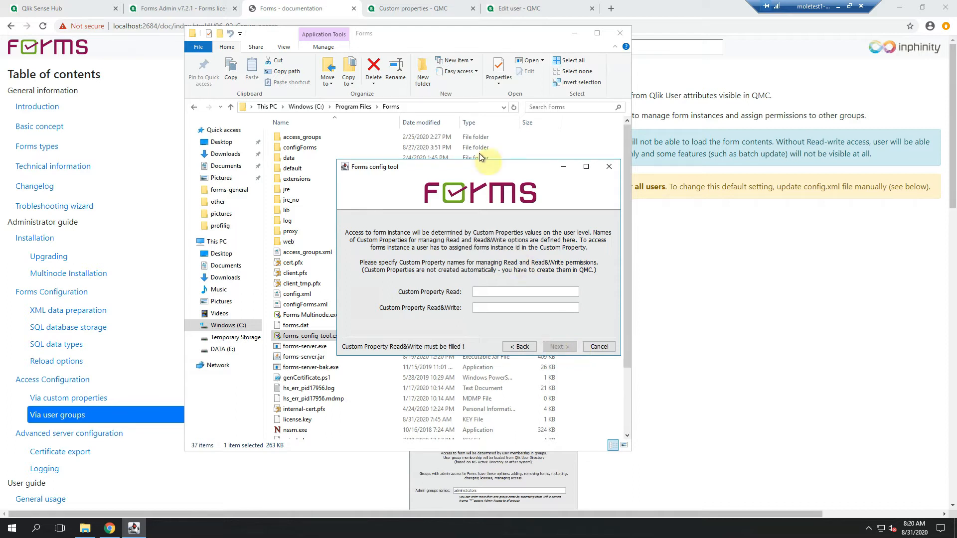
- Log back in to the Qlik Management Console and look up the forms_edit and forms_read custom properties
{"action": "left_click", "coordinate": [420, 13]}
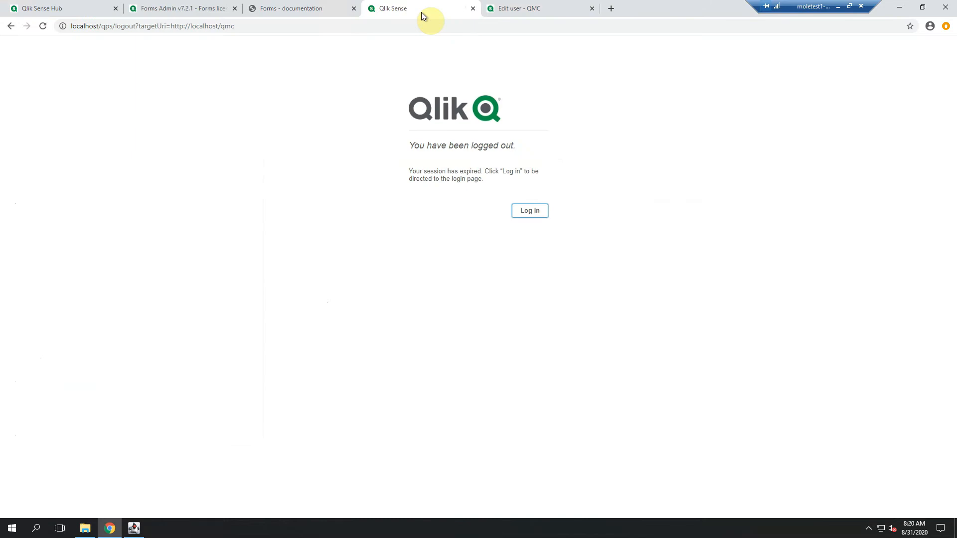
{"action": "left_click", "coordinate": [528, 210]}
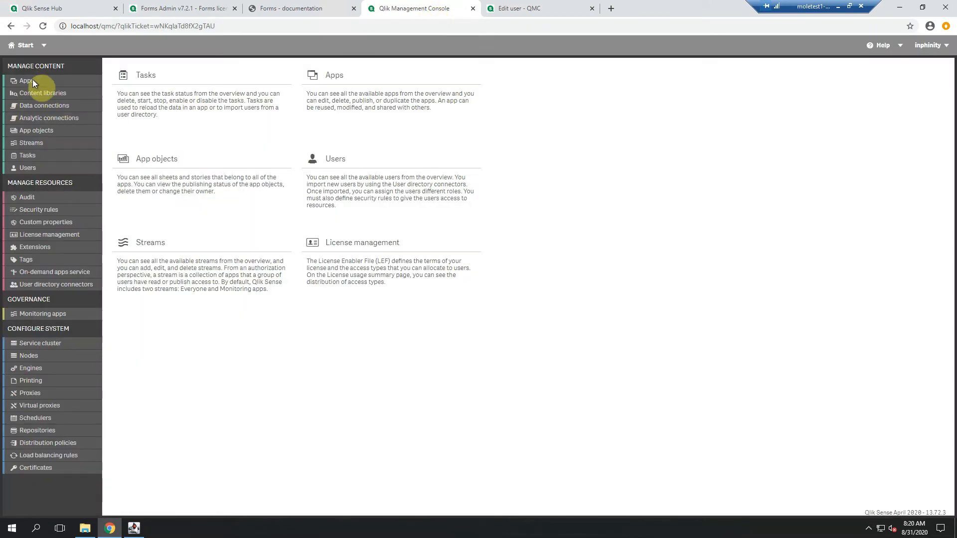
{"action": "left_click", "coordinate": [41, 222]}
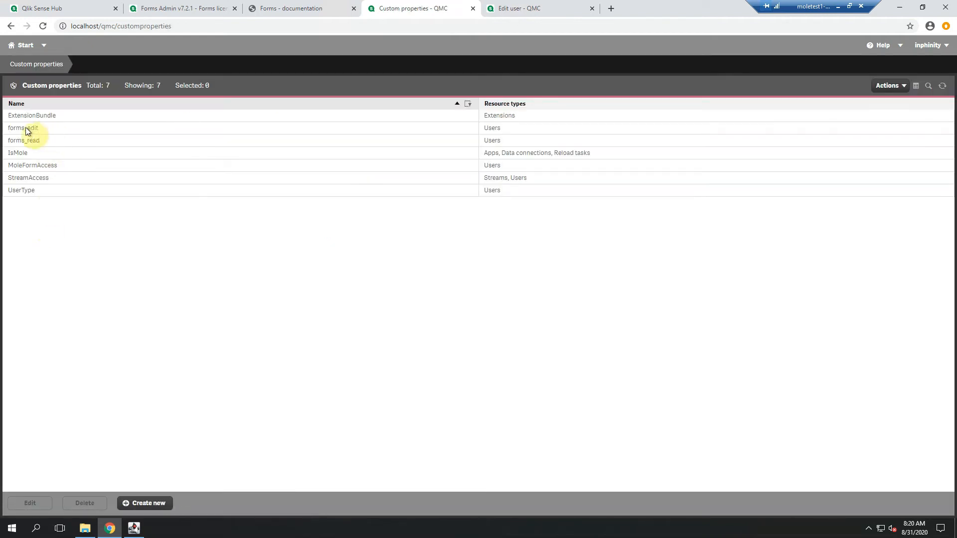
{"action": "left_click", "coordinate": [43, 129]}
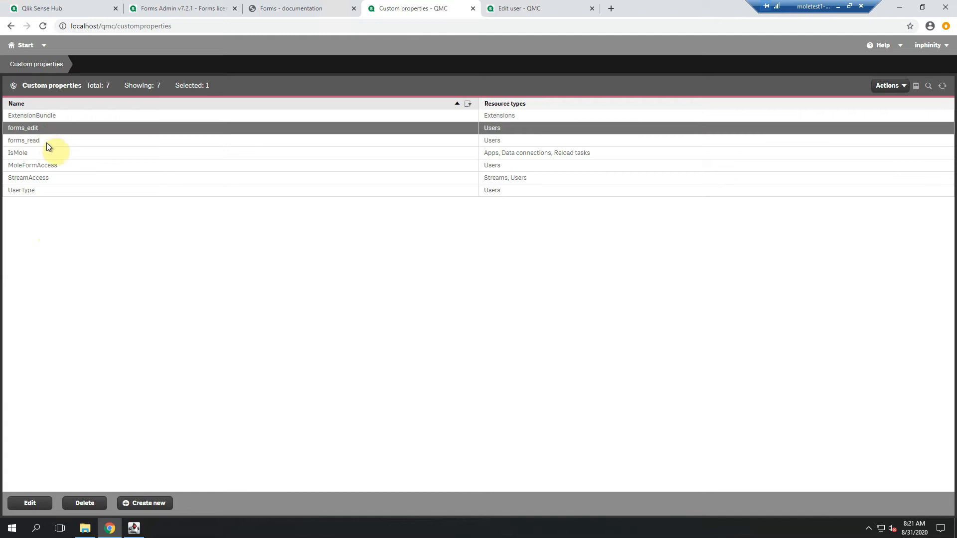
{"action": "left_click", "coordinate": [45, 141]}
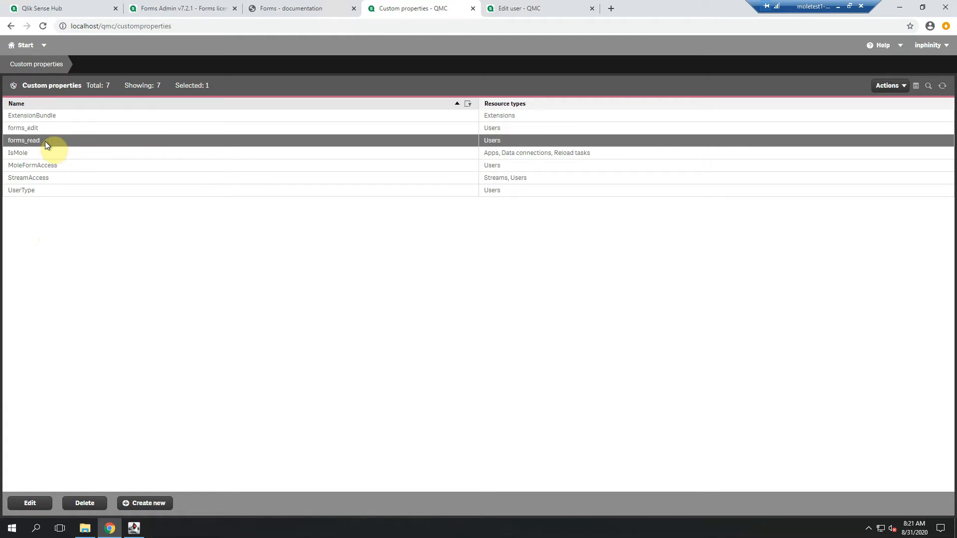
- In the Forms config tool, set Custom Property Read to forms_read and Read&Write to forms_edit, and save the configuration
{"action": "left_click", "coordinate": [134, 528]}
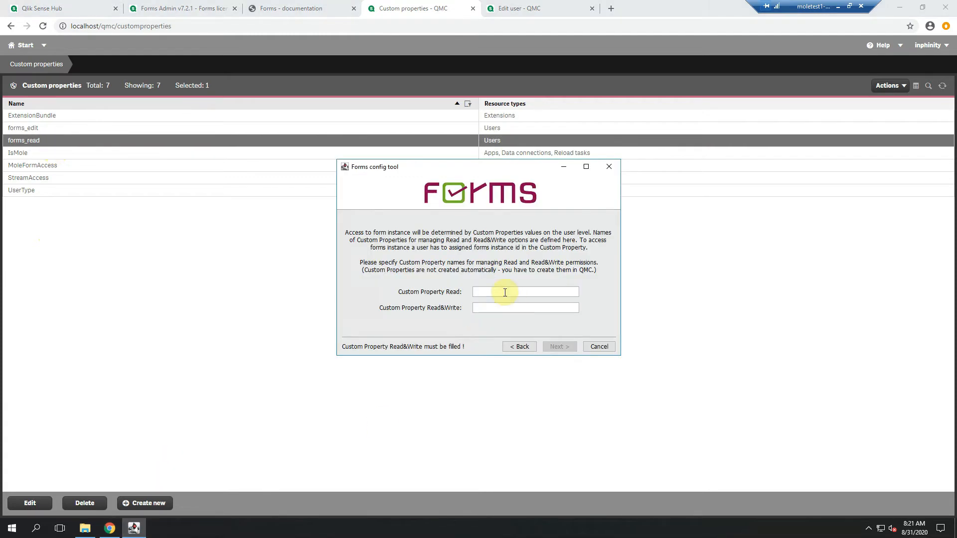
{"action": "type", "text": "forms_read"}
{"action": "left_click", "coordinate": [511, 304]}
{"action": "type", "text": "forms_edit"}
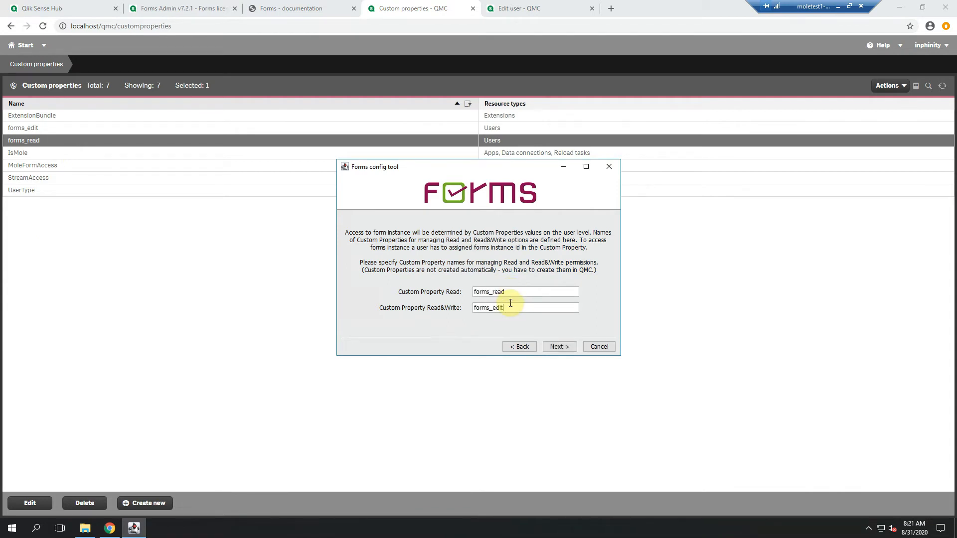
{"action": "left_click", "coordinate": [561, 347]}
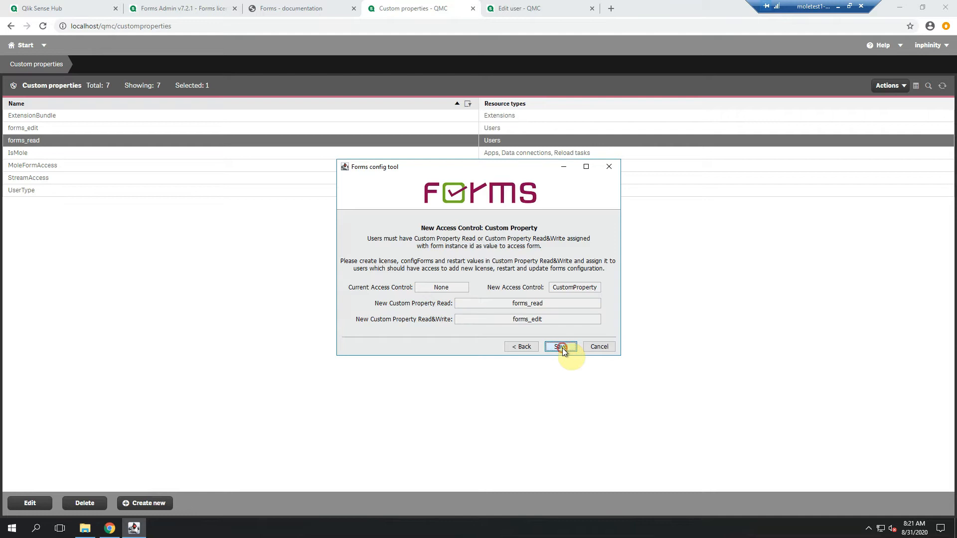
{"action": "left_click", "coordinate": [560, 347]}
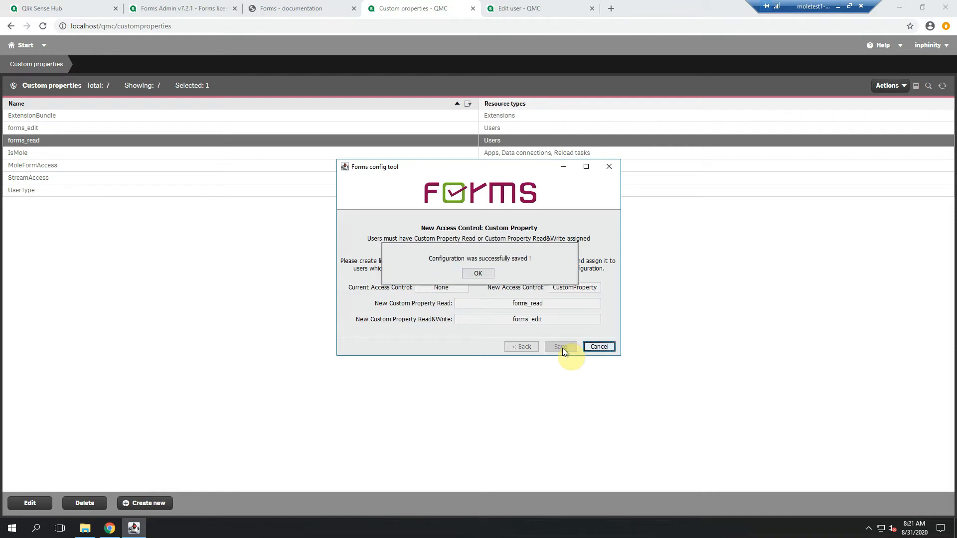
{"action": "left_click", "coordinate": [484, 277]}
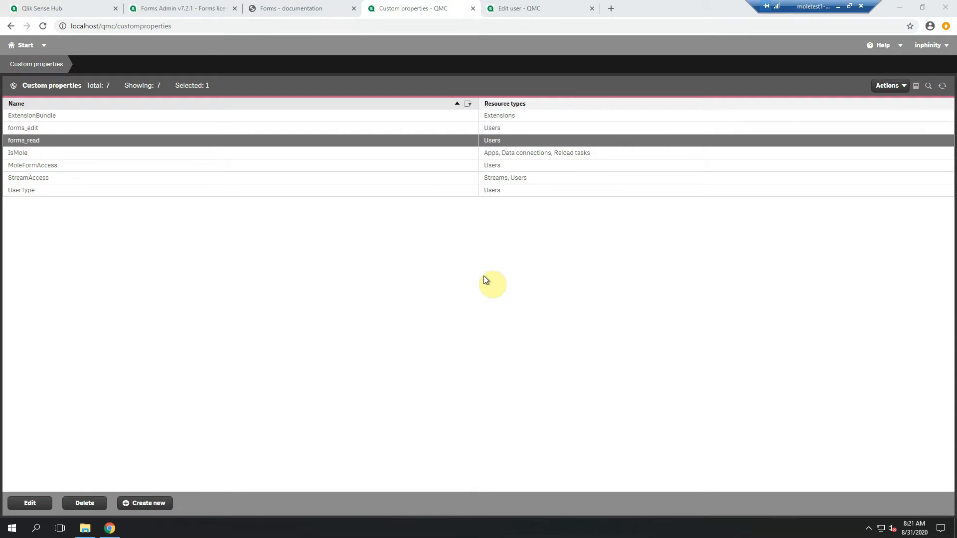
- Open the forms_read custom property and compare its values with the form instance IDs on the Forms configuration sheet
{"action": "double_click", "coordinate": [287, 143]}
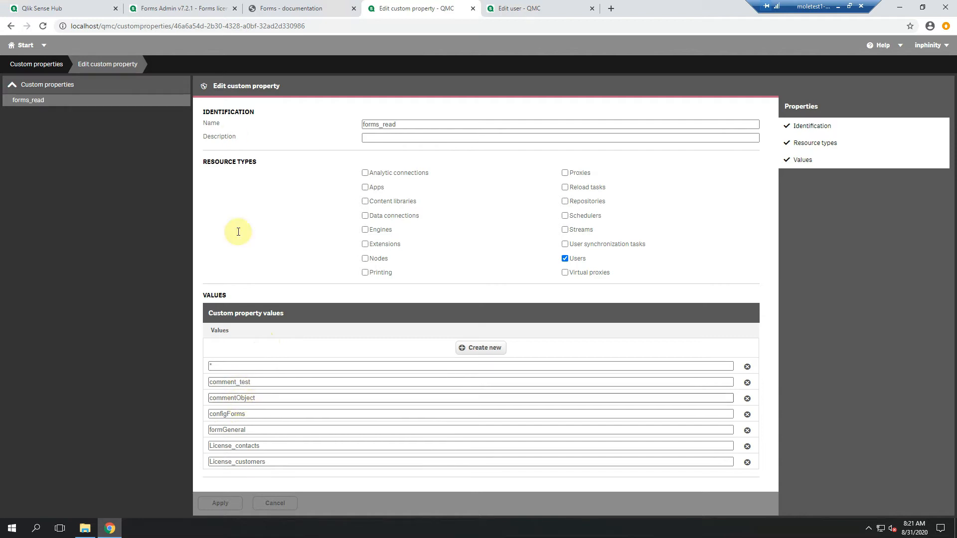
{"action": "left_click", "coordinate": [210, 10]}
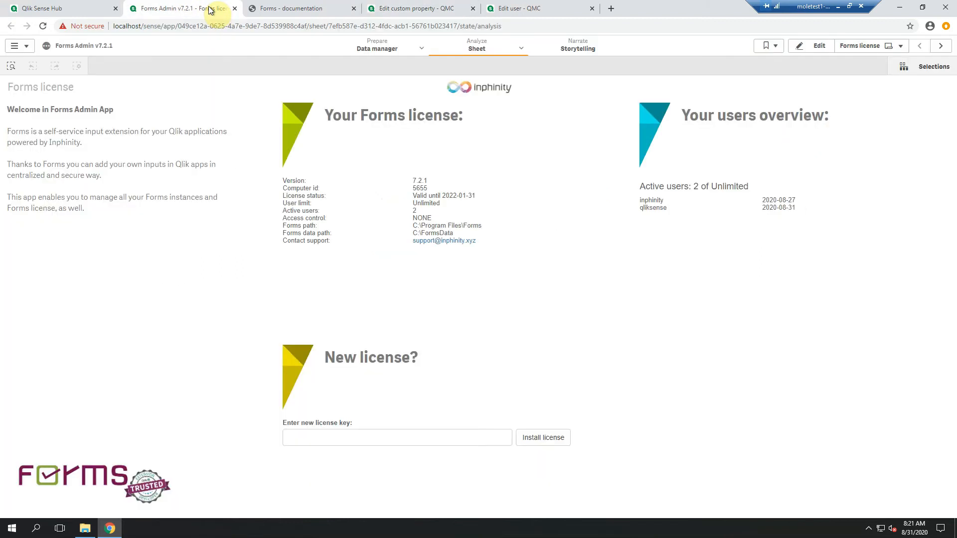
{"action": "left_click", "coordinate": [883, 48]}
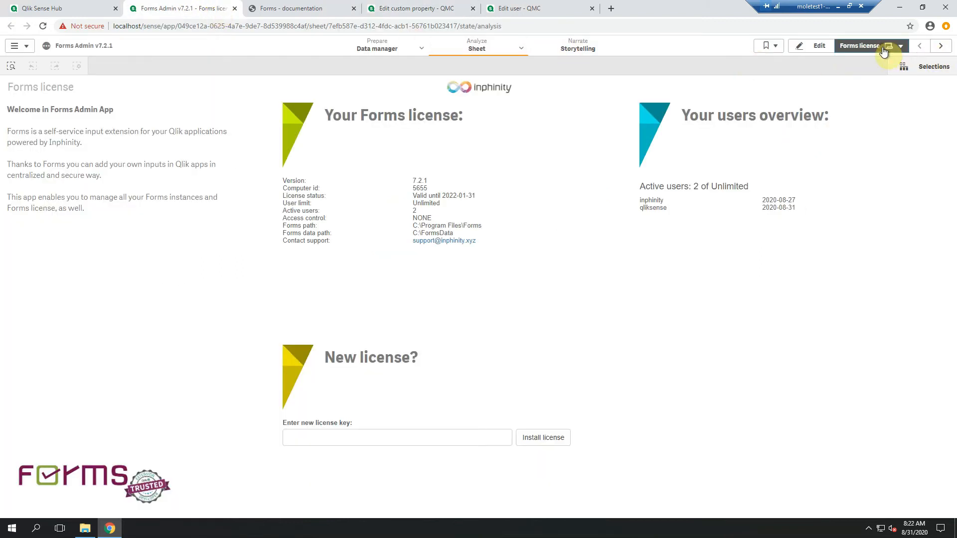
{"action": "left_click", "coordinate": [494, 133]}
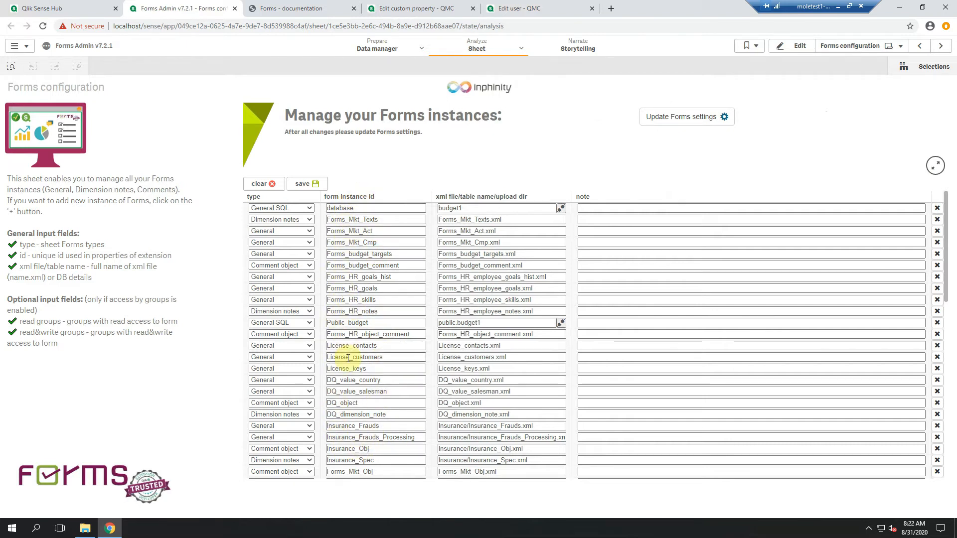
{"action": "left_click", "coordinate": [432, 8]}
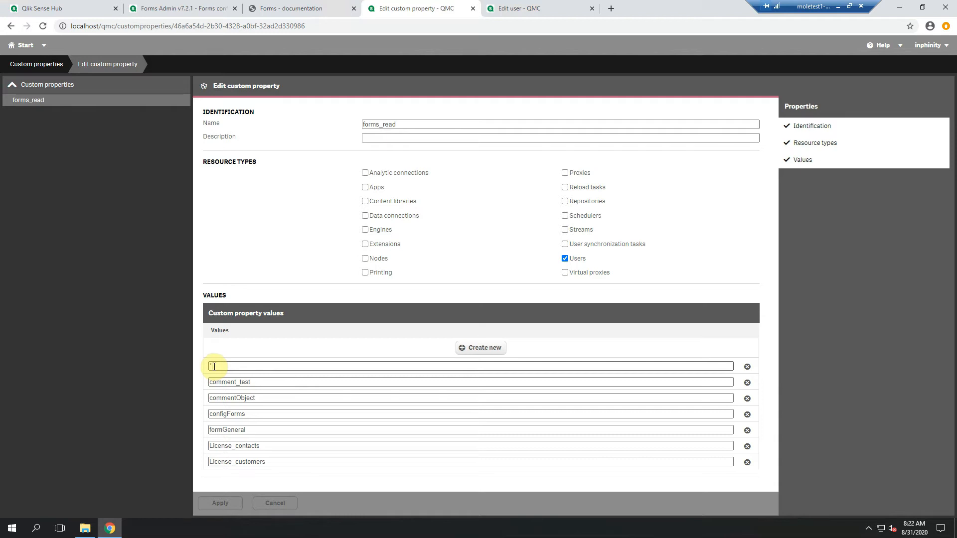
- Using the instance ID prefix from the Forms configuration sheet, add the value Forms_Mkt_* to the forms_read custom property and apply it
{"action": "left_click", "coordinate": [189, 9]}
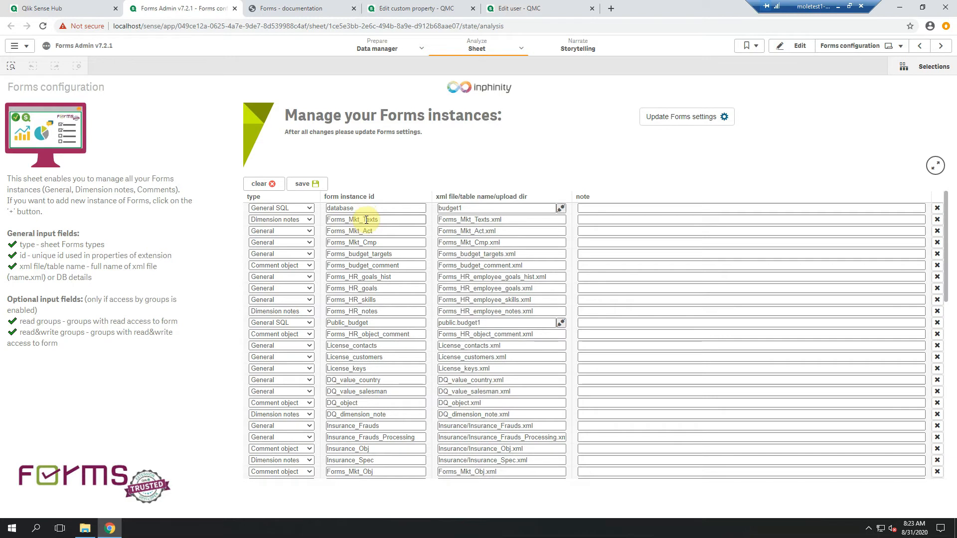
{"action": "left_click_drag", "start_coordinate": [363, 219], "coordinate": [332, 220]}
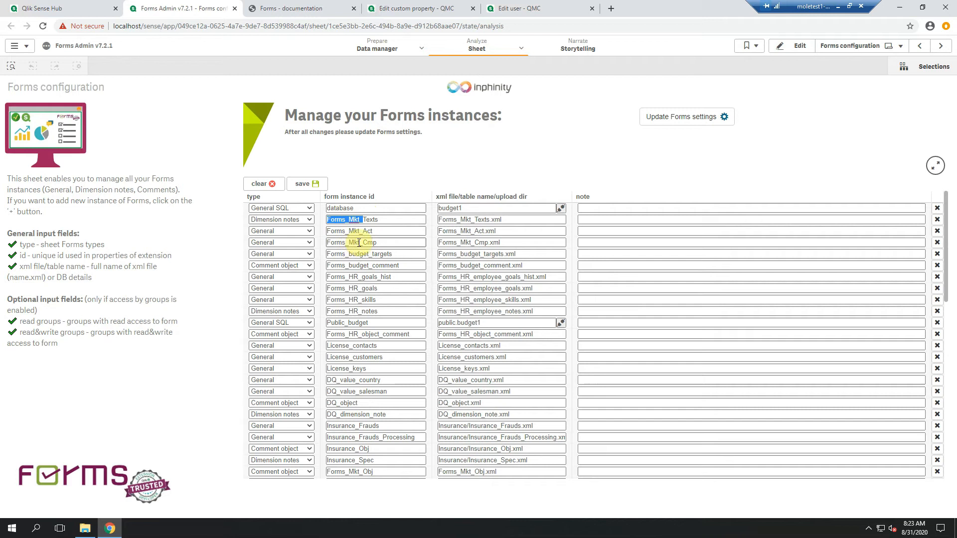
{"action": "left_click", "coordinate": [404, 8]}
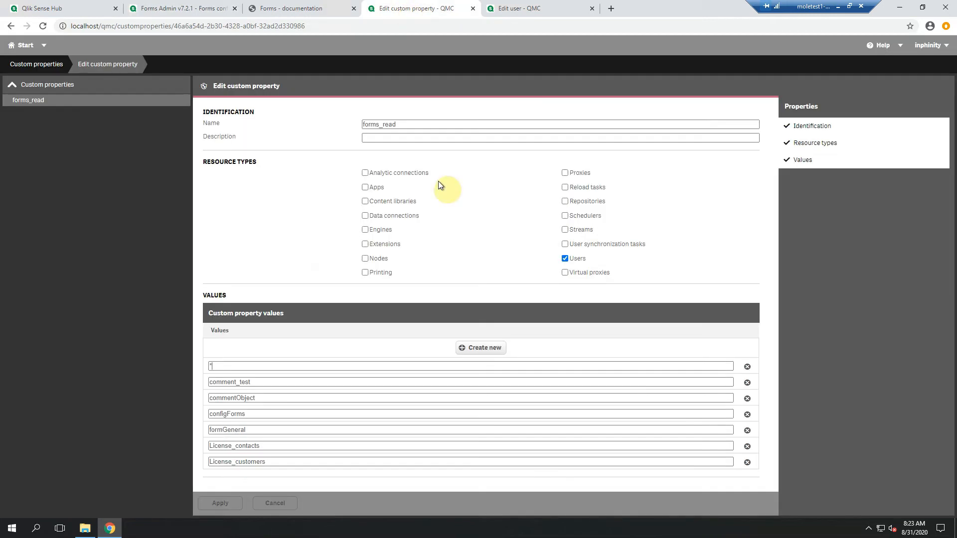
{"action": "left_click", "coordinate": [485, 348]}
{"action": "left_click", "coordinate": [294, 365]}
{"action": "type", "text": "Forms_Mkt_"}
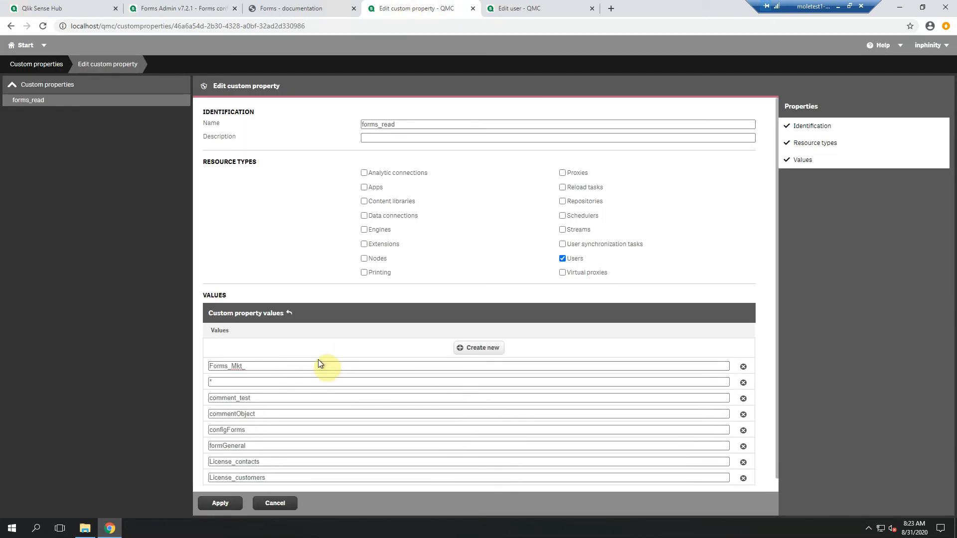
{"action": "type", "text": "*"}
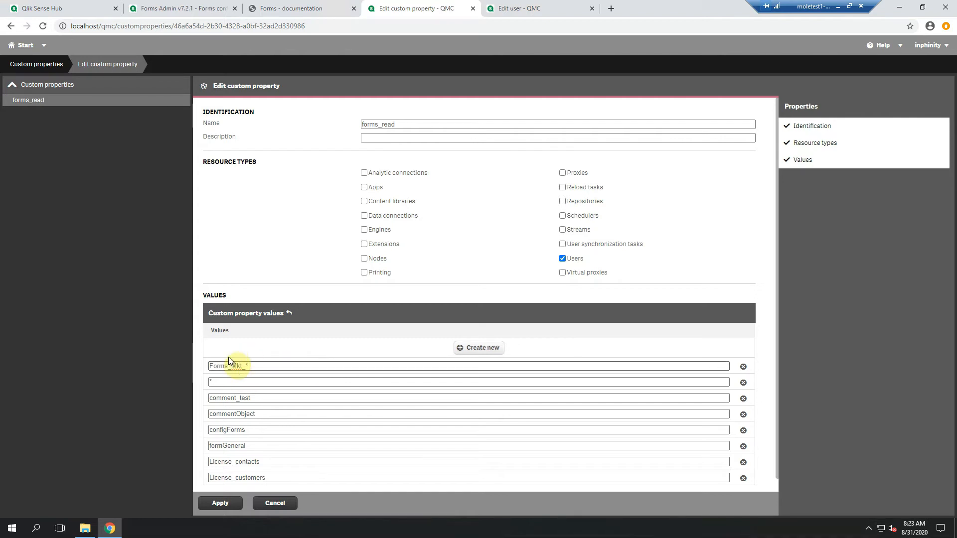
{"action": "left_click", "coordinate": [220, 503]}
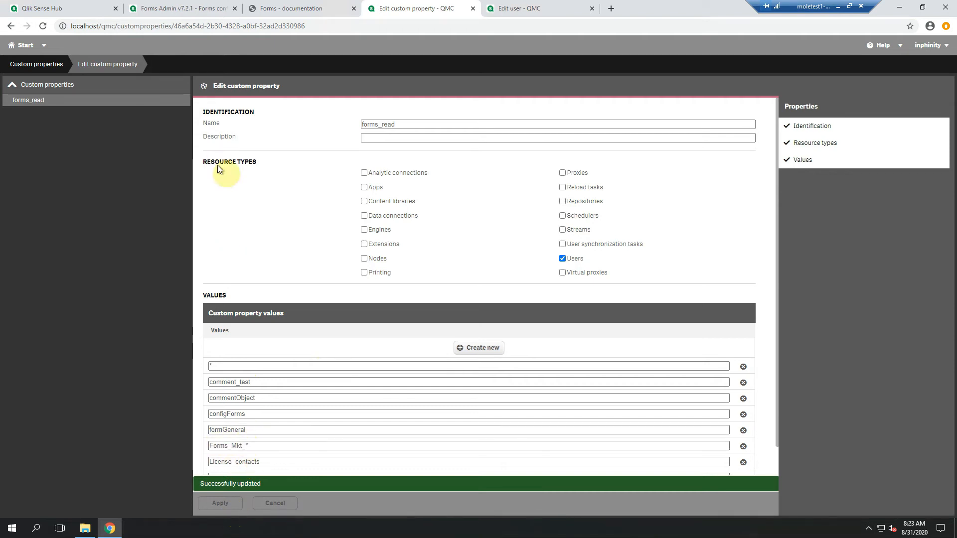
{"action": "left_click", "coordinate": [96, 86]}
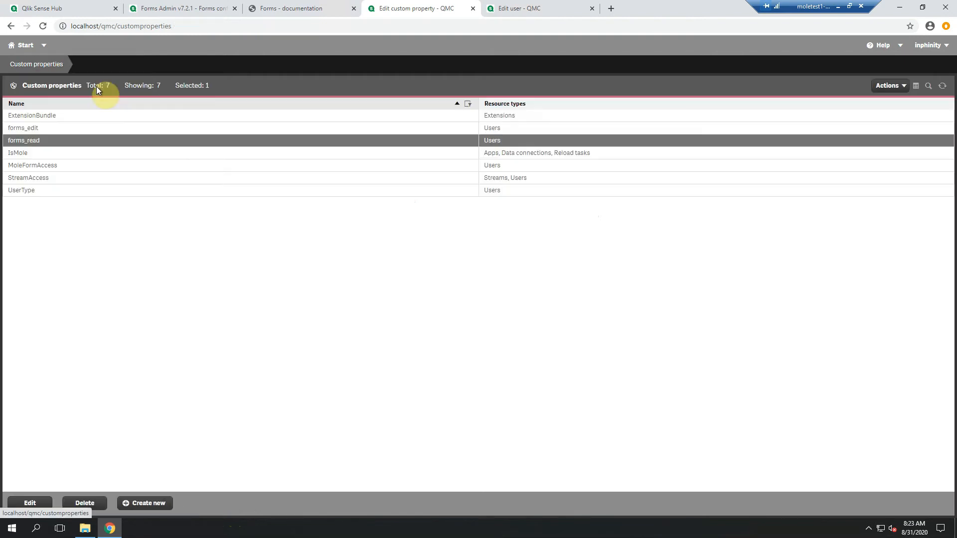
- For the qliksense user, remove * from forms_edit and forms_read, assign Forms_Mkt_* to forms_read, and apply the changes
{"action": "left_click", "coordinate": [532, 7]}
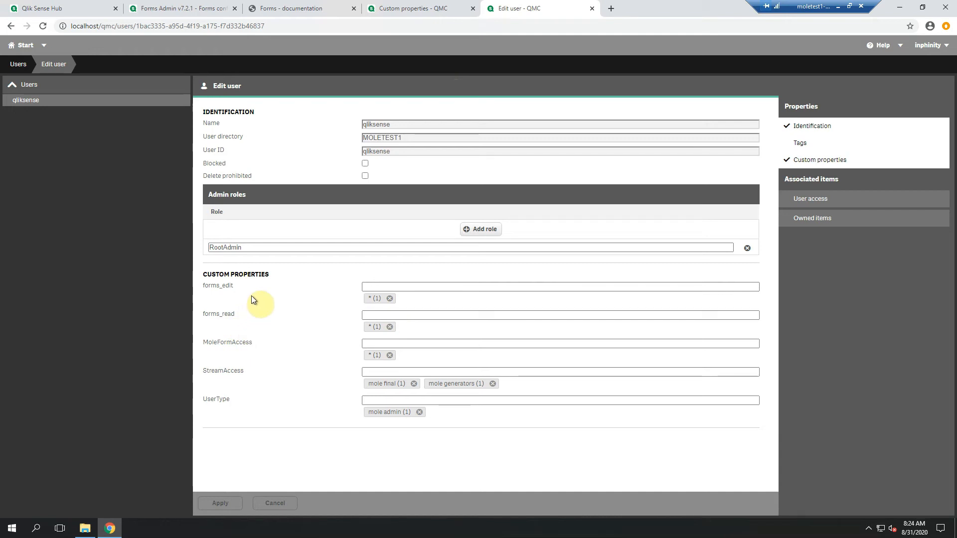
{"action": "left_click", "coordinate": [390, 299]}
{"action": "left_click", "coordinate": [389, 326]}
{"action": "left_click", "coordinate": [388, 315]}
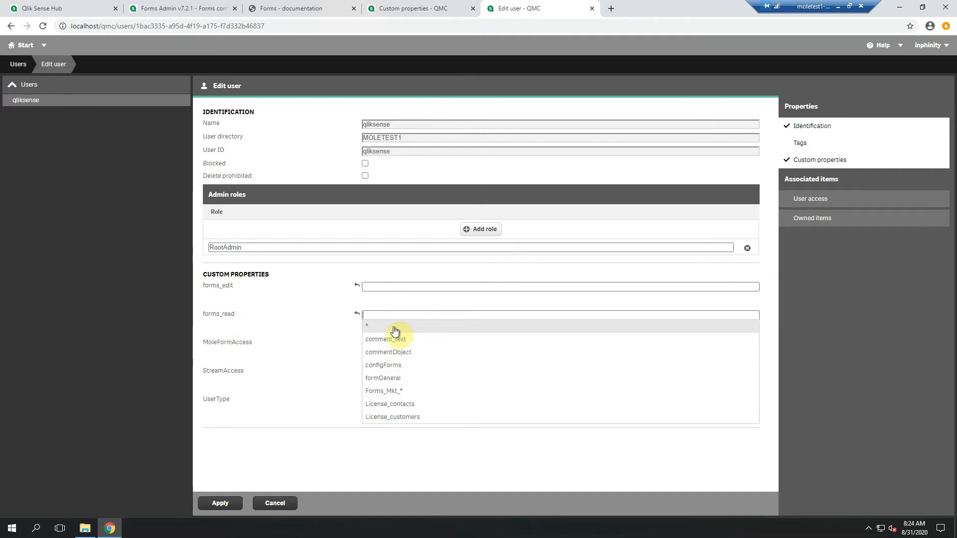
{"action": "left_click", "coordinate": [405, 394]}
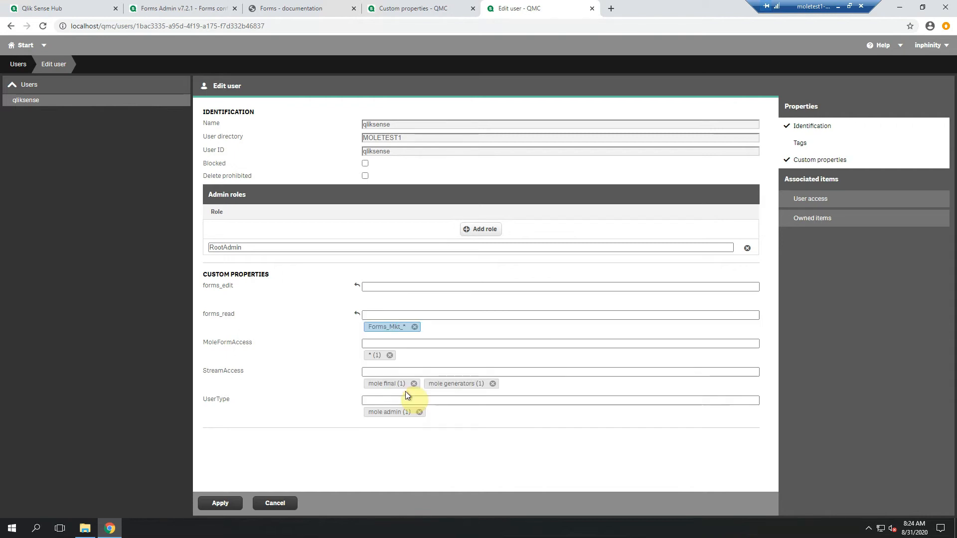
{"action": "left_click", "coordinate": [230, 496]}
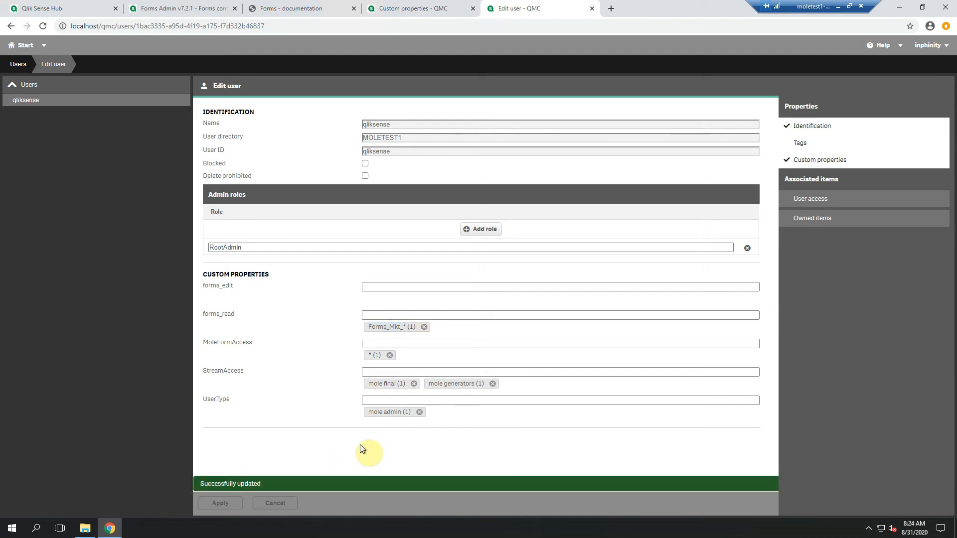
- Switch to the test user's remote session and reload the Marketing campaign management sheet to check read-only access
{"action": "left_click", "coordinate": [838, 6]}
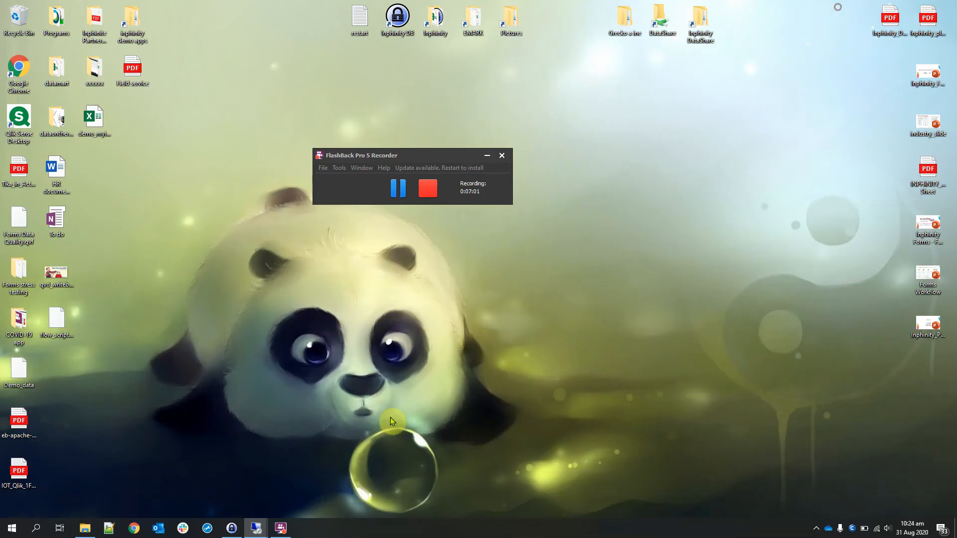
{"action": "mouse_move", "coordinate": [255, 530]}
{"action": "left_click", "coordinate": [313, 468]}
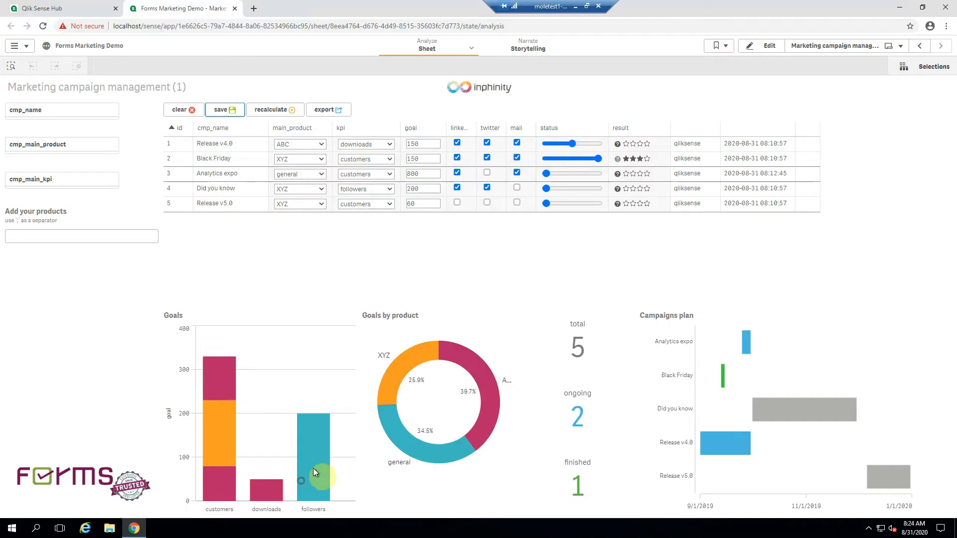
{"action": "left_click", "coordinate": [45, 27]}
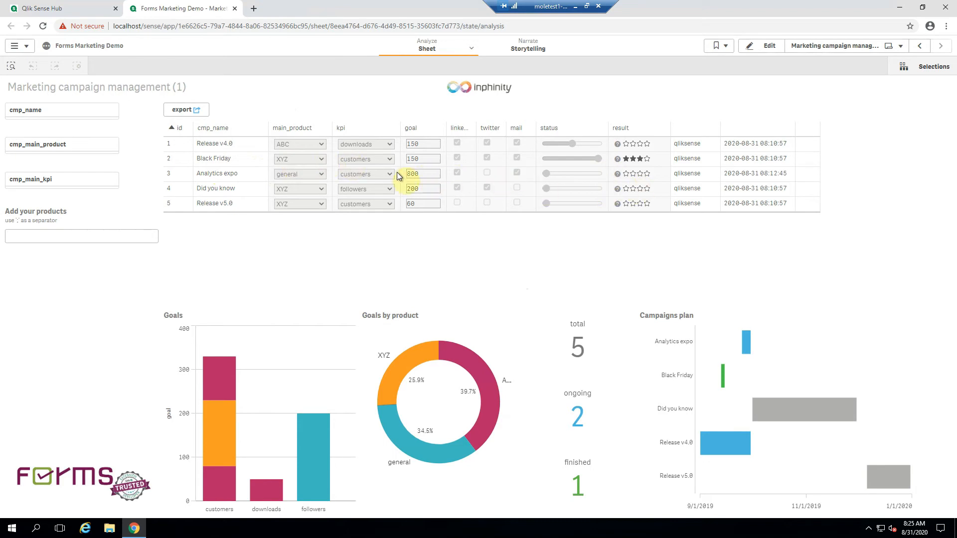
- Edit the sheet to inspect the campaign form's instance ID and the main_product field's Edit mode setting, and leave edit mode
{"action": "left_click", "coordinate": [770, 47]}
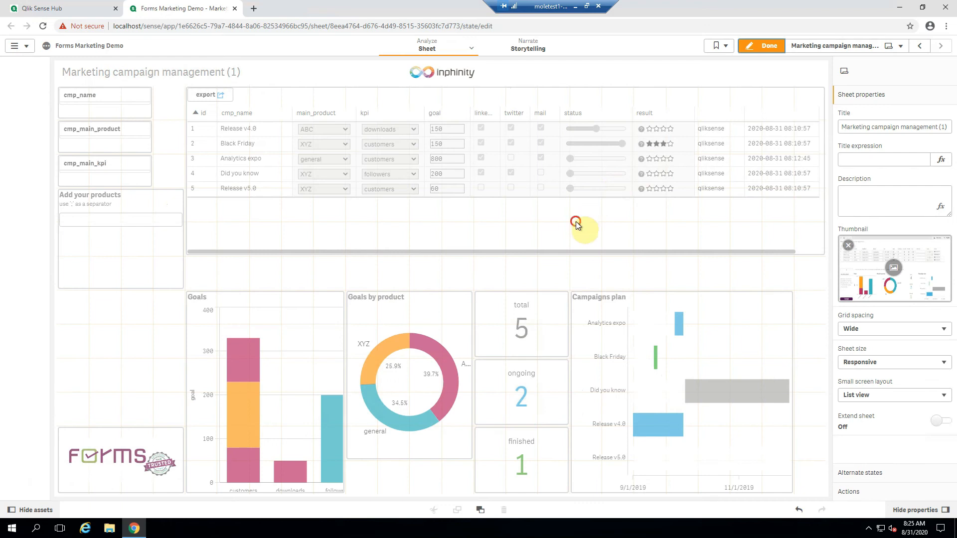
{"action": "left_click", "coordinate": [576, 220]}
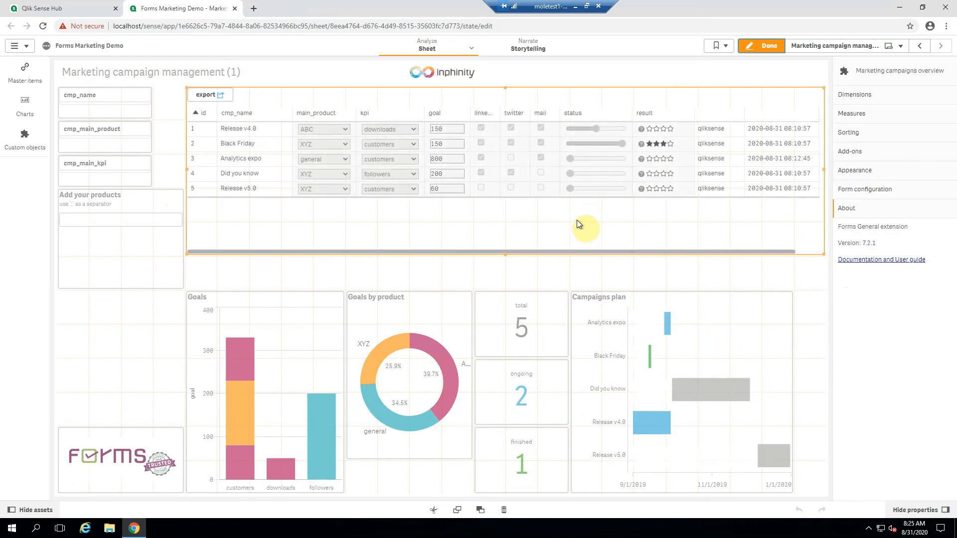
{"action": "left_click", "coordinate": [912, 188]}
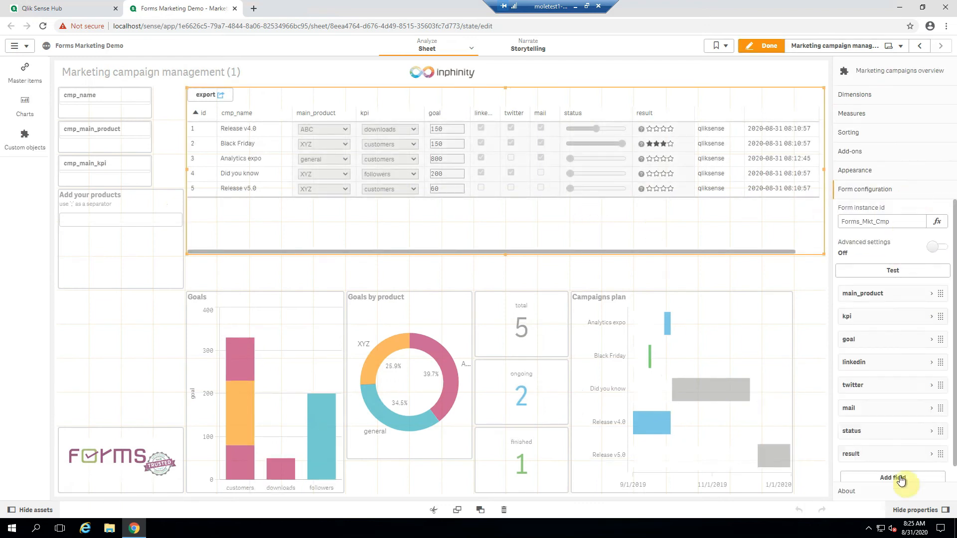
{"action": "left_click", "coordinate": [880, 294]}
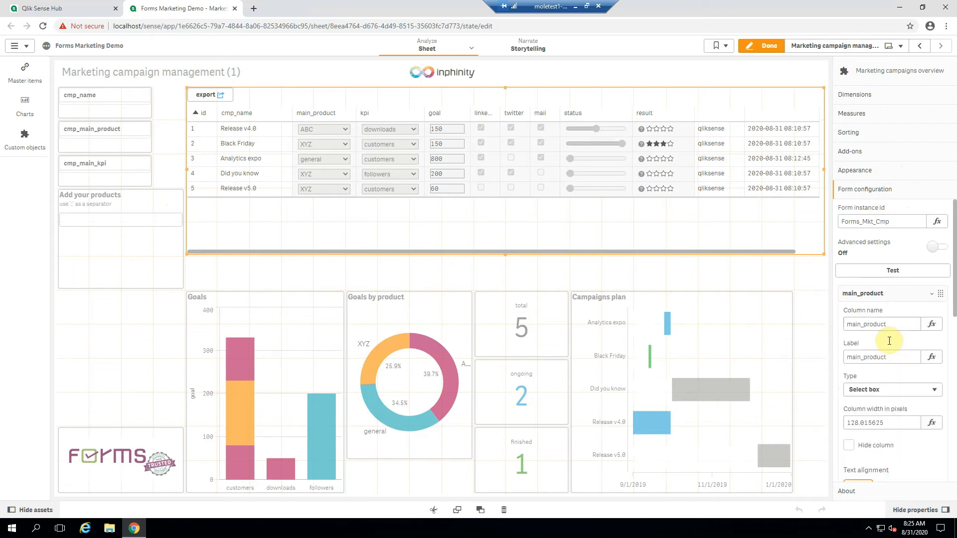
{"action": "scroll", "coordinate": [890, 344], "scroll_direction": "down", "scroll_amount": 2}
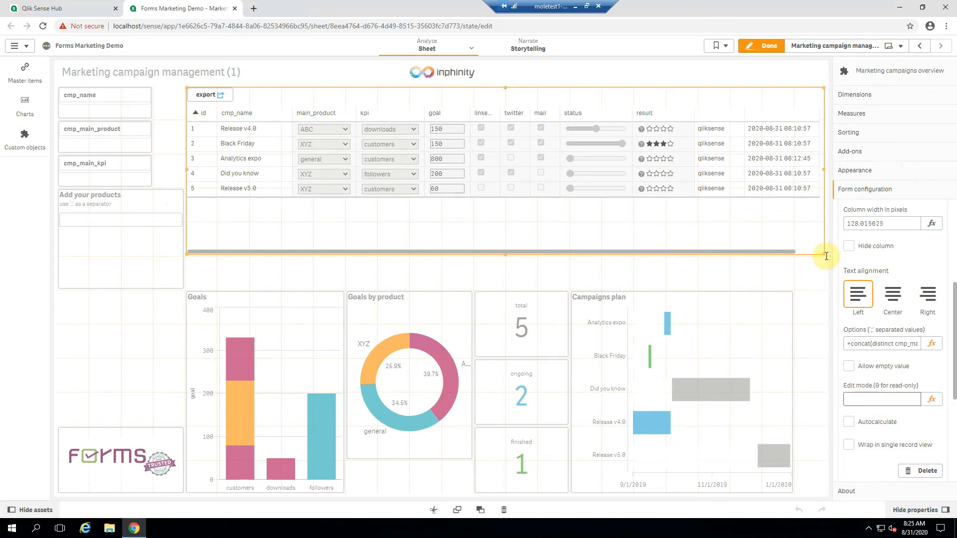
{"action": "left_click", "coordinate": [769, 46]}
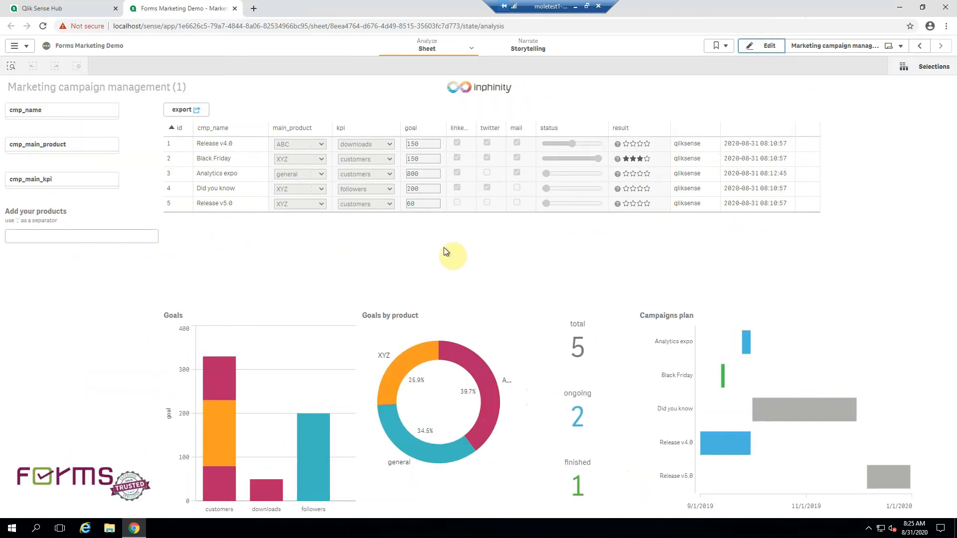
- Return to the Qlik Management Console session and open the forms_edit custom property to review its values
{"action": "left_click", "coordinate": [575, 6]}
{"action": "mouse_move", "coordinate": [256, 528]}
{"action": "left_click", "coordinate": [221, 501]}
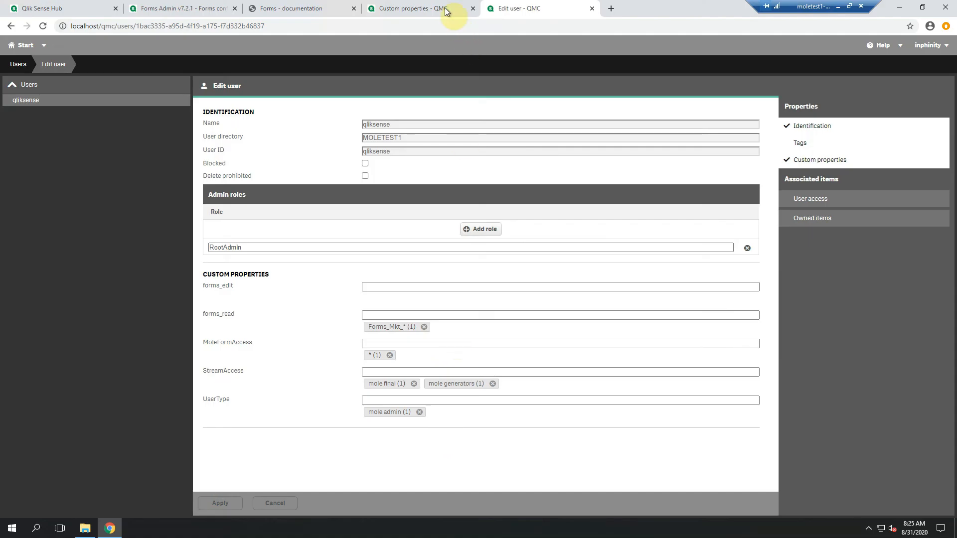
{"action": "left_click", "coordinate": [445, 9]}
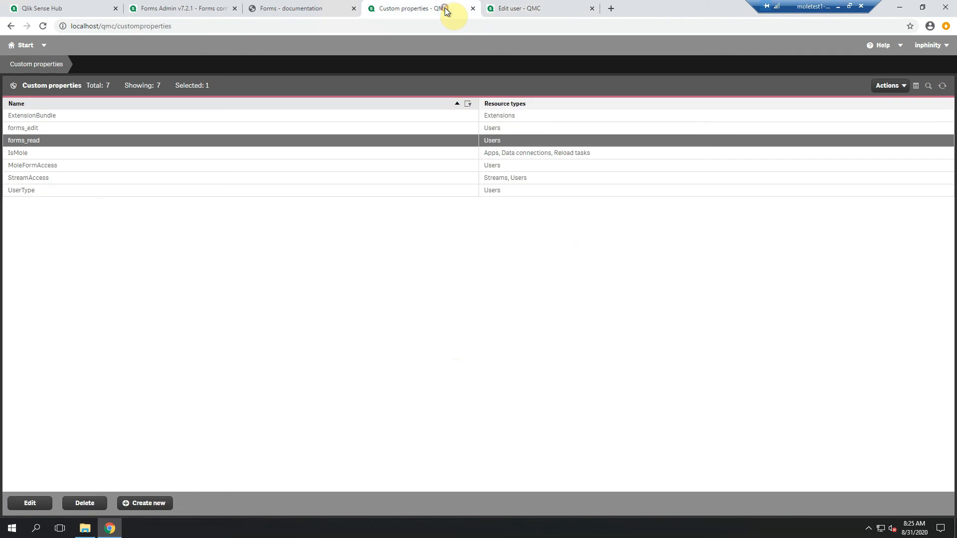
{"action": "double_click", "coordinate": [306, 130]}
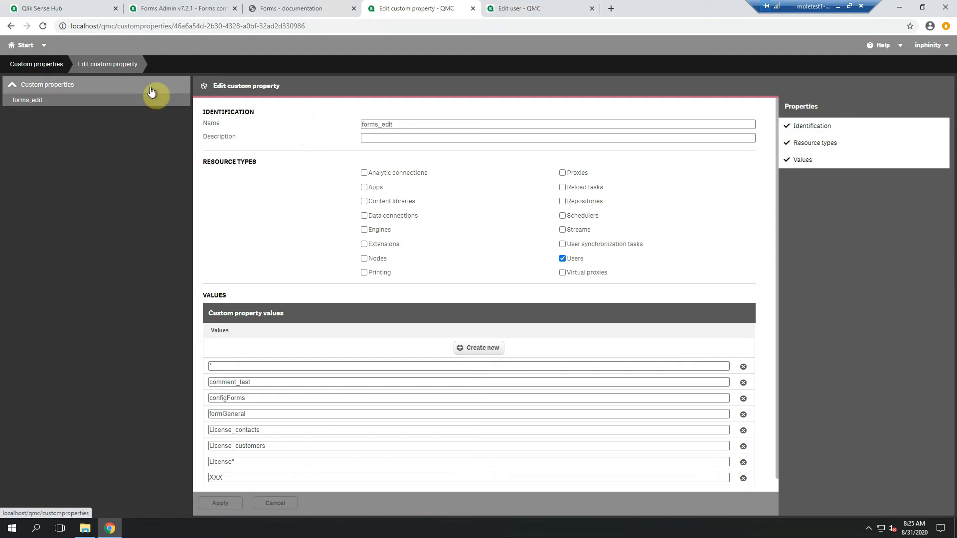
- Assign the value * to the qliksense user's forms_edit custom property and apply the change
{"action": "left_click", "coordinate": [556, 8]}
{"action": "left_click", "coordinate": [385, 285]}
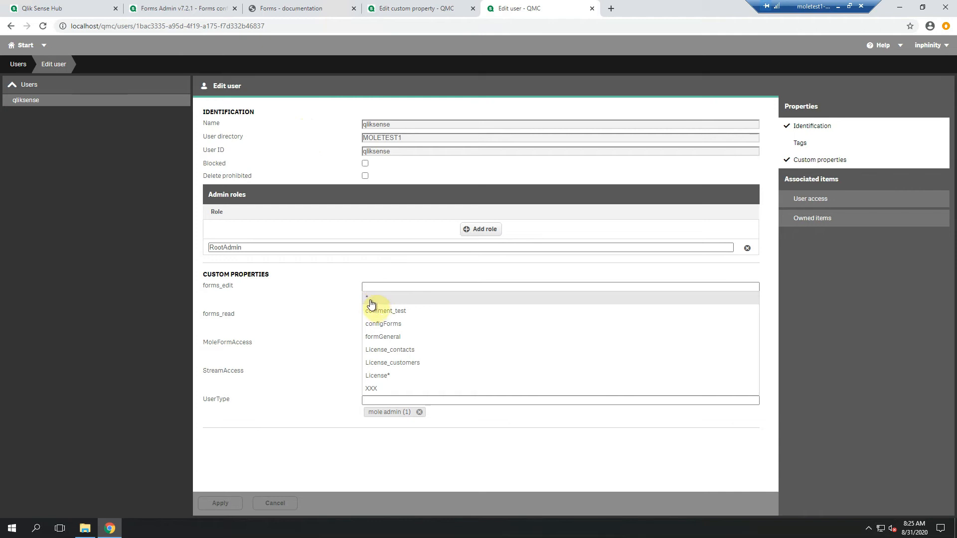
{"action": "left_click", "coordinate": [370, 299]}
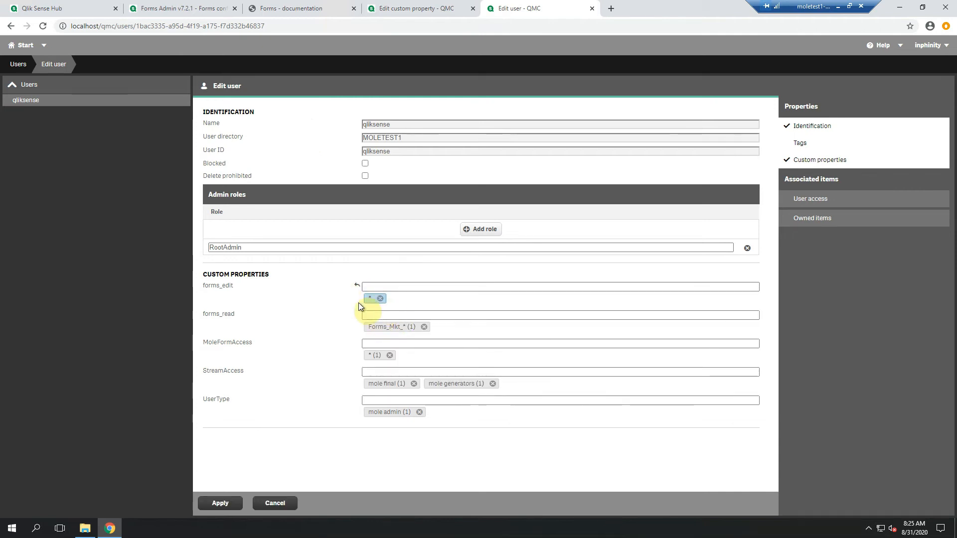
{"action": "left_click", "coordinate": [231, 503]}
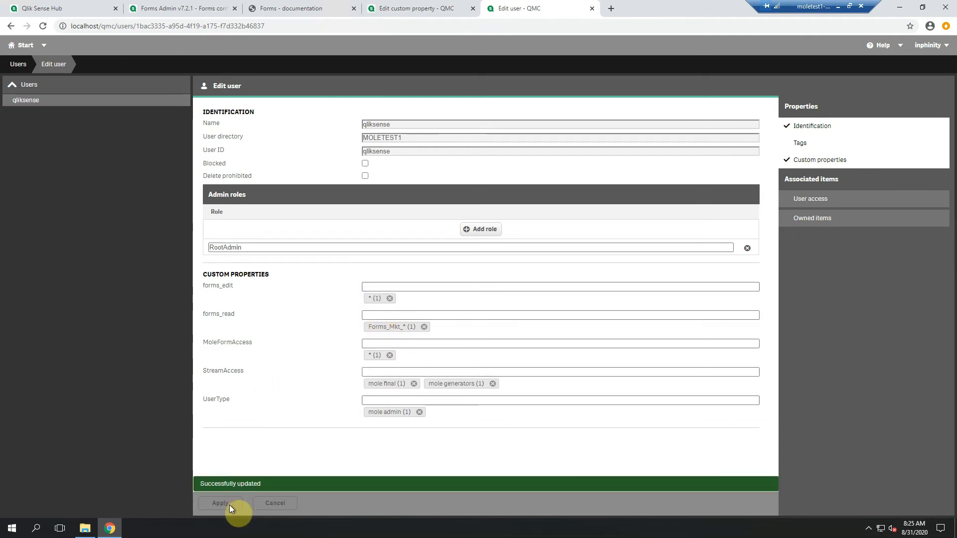
- Switch to the test user's remote session and reload the campaign sheet to check the form's edit access
{"action": "left_click", "coordinate": [838, 7]}
{"action": "mouse_move", "coordinate": [256, 528]}
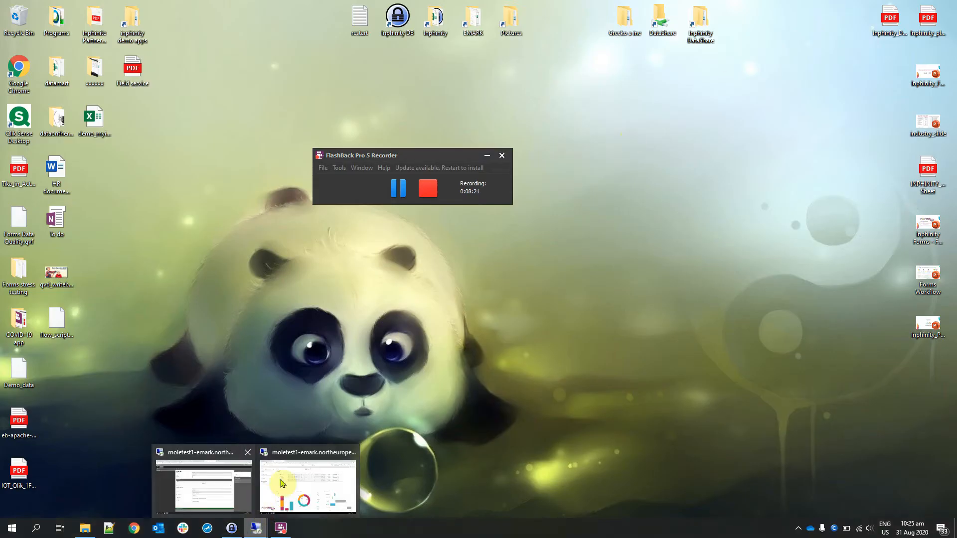
{"action": "left_click", "coordinate": [298, 477]}
{"action": "left_click", "coordinate": [43, 26]}
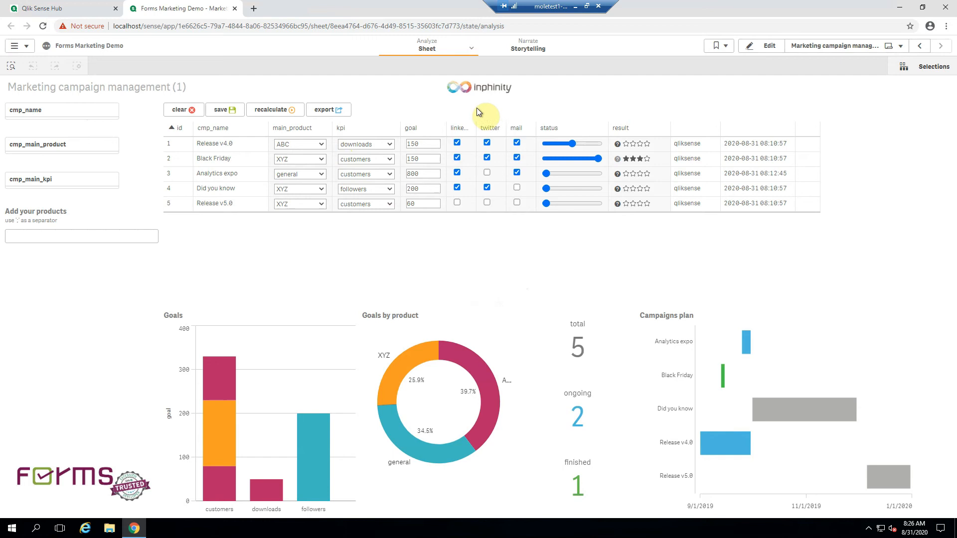
- Enable twitter for Analytics expo and mail for Did you know, set Did you know's status slider to about the middle, and save the form
{"action": "left_click", "coordinate": [487, 172]}
{"action": "left_click", "coordinate": [516, 187]}
{"action": "left_click", "coordinate": [545, 189]}
{"action": "left_click", "coordinate": [578, 194]}
{"action": "left_click", "coordinate": [221, 110]}
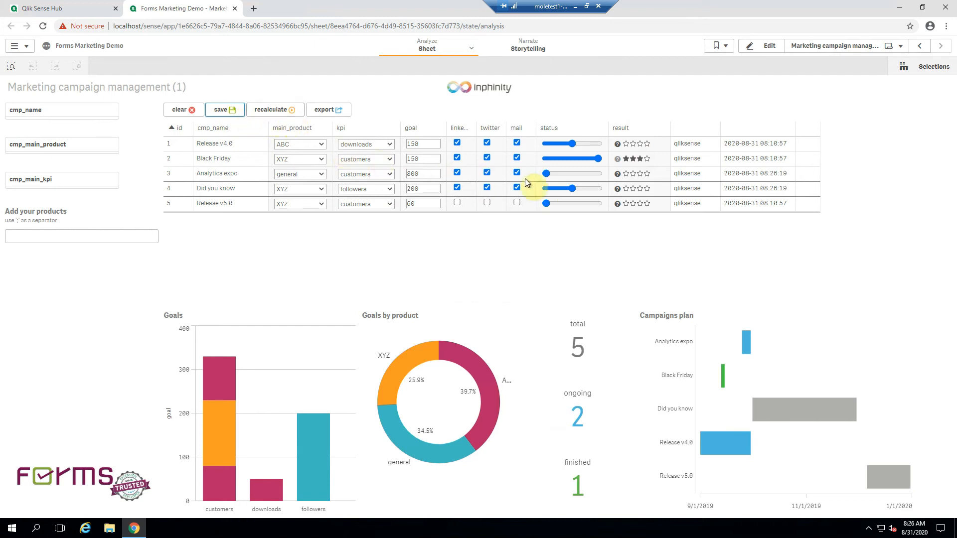
- Back in the Qlik Management Console session, remove the qliksense user's forms_edit and forms_read values and apply the changes
{"action": "left_click", "coordinate": [575, 6]}
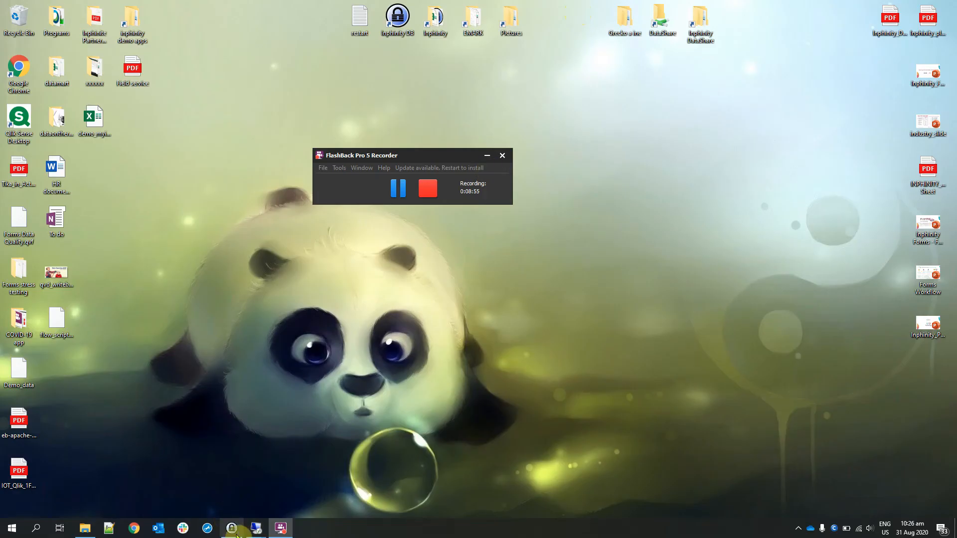
{"action": "mouse_move", "coordinate": [248, 520]}
{"action": "left_click", "coordinate": [204, 486]}
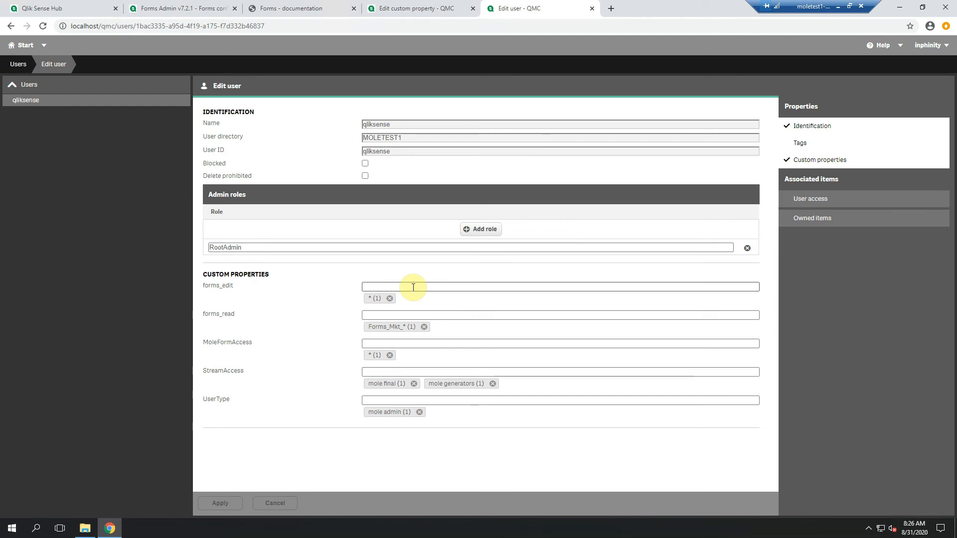
{"action": "left_click", "coordinate": [390, 299]}
{"action": "left_click", "coordinate": [424, 326]}
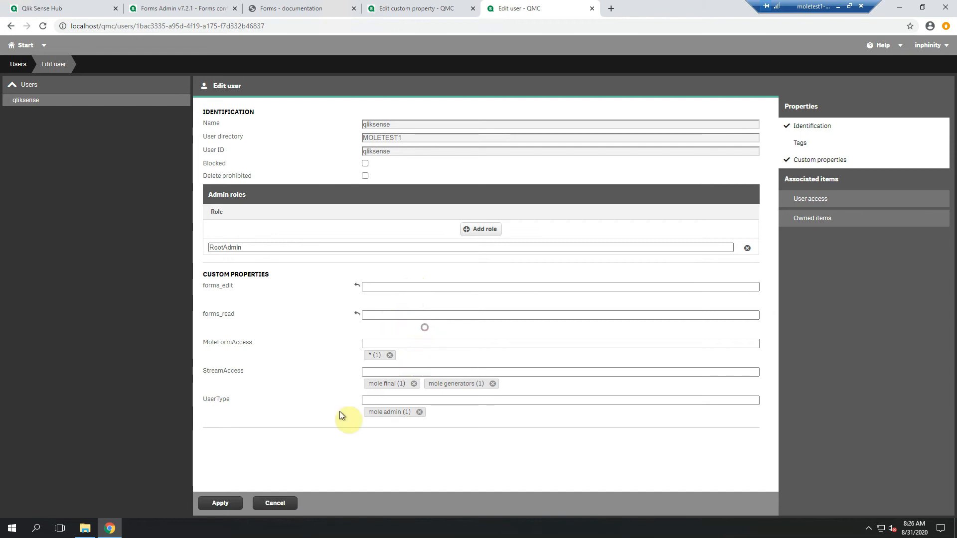
{"action": "left_click", "coordinate": [221, 503]}
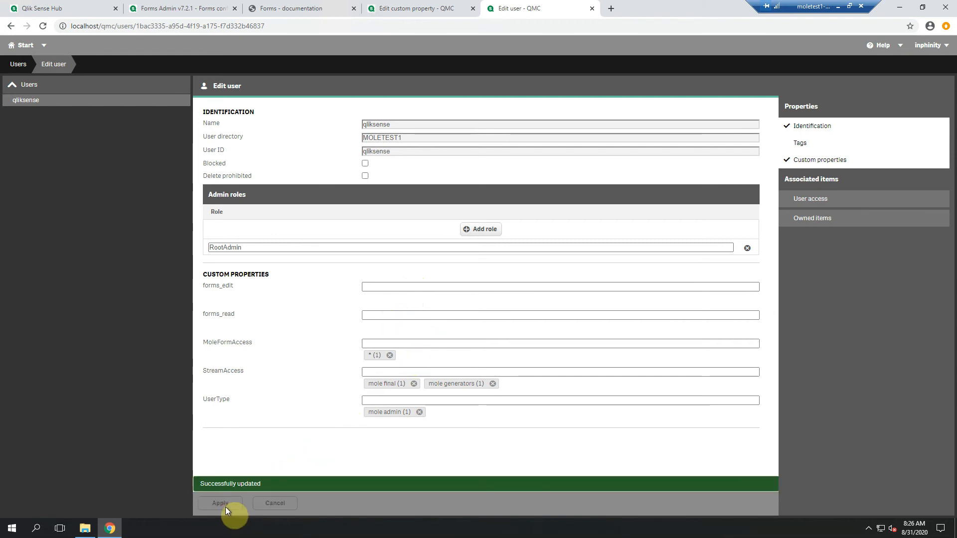
- In the test user's remote session, reload the campaign sheet to check form access without any custom property values
{"action": "left_click", "coordinate": [837, 6]}
{"action": "mouse_move", "coordinate": [256, 532]}
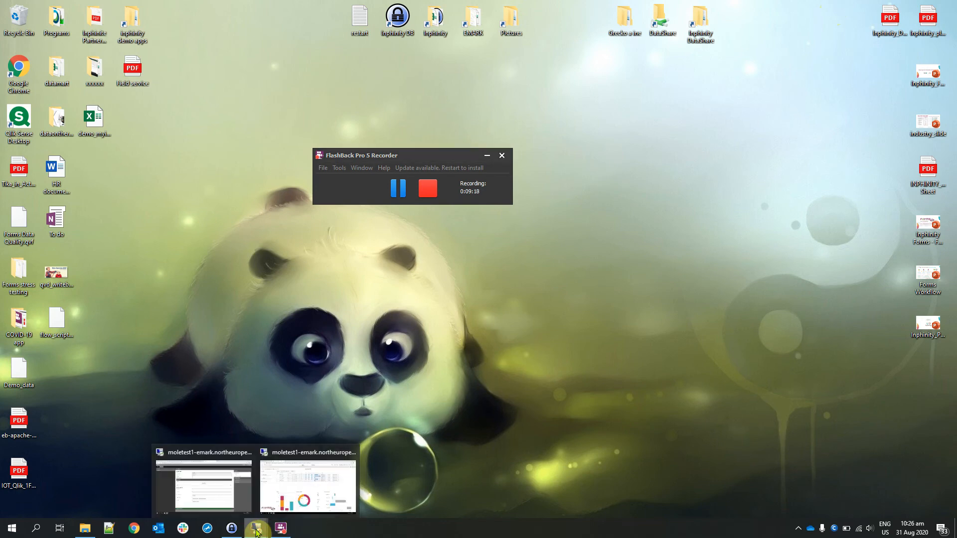
{"action": "left_click", "coordinate": [291, 481]}
{"action": "left_click", "coordinate": [43, 26]}
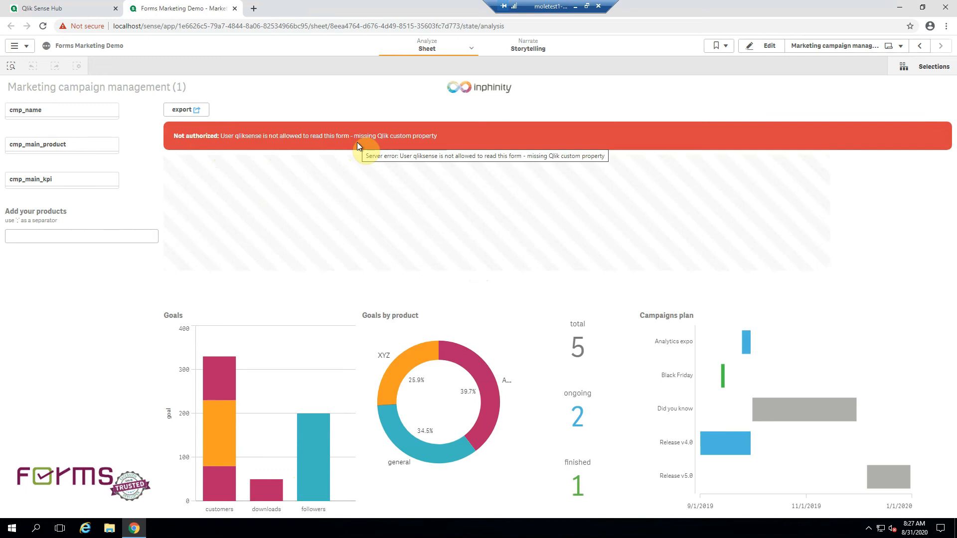
- Return to the Qlik Management Console session and locate forms-config-tool.exe in the Forms program folder
{"action": "left_click", "coordinate": [575, 6]}
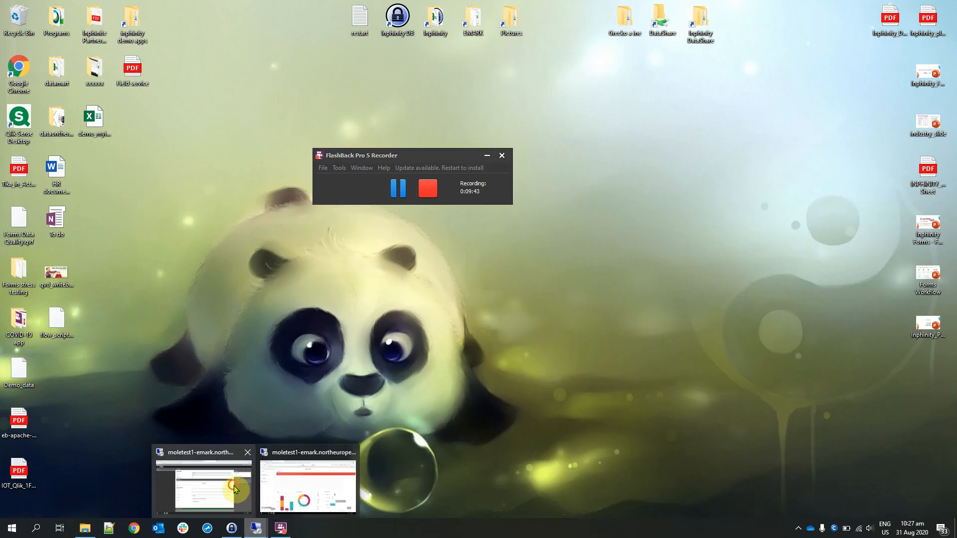
{"action": "left_click", "coordinate": [220, 483]}
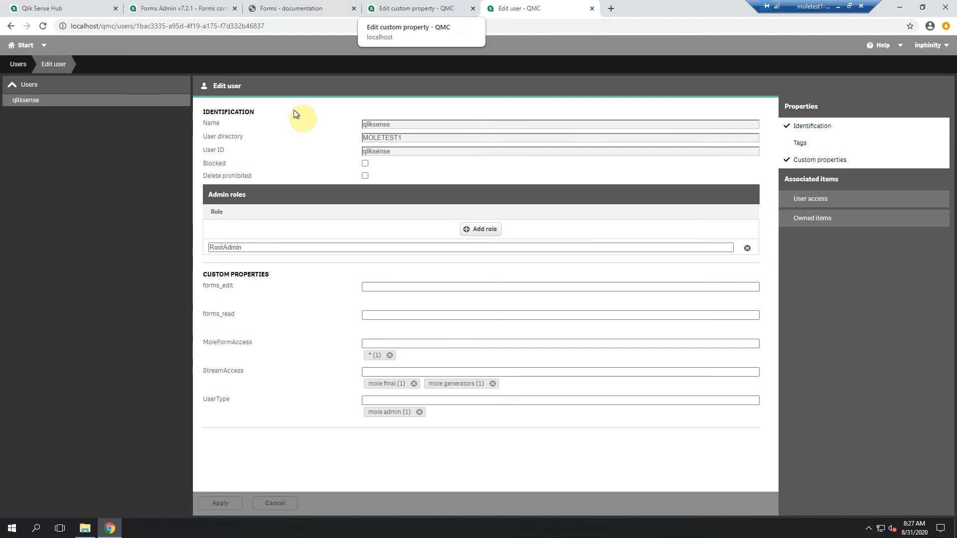
{"action": "left_click", "coordinate": [86, 531]}
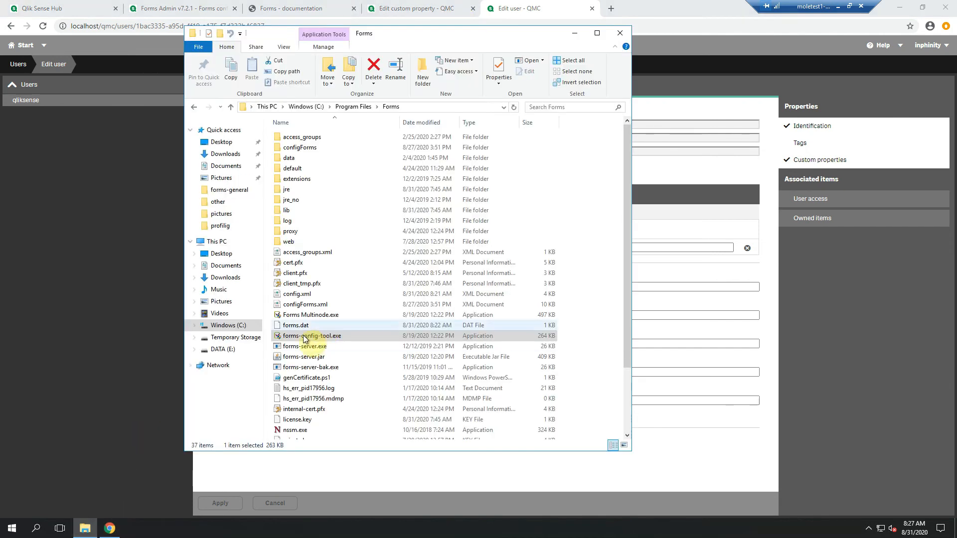
{"action": "left_click", "coordinate": [319, 337]}
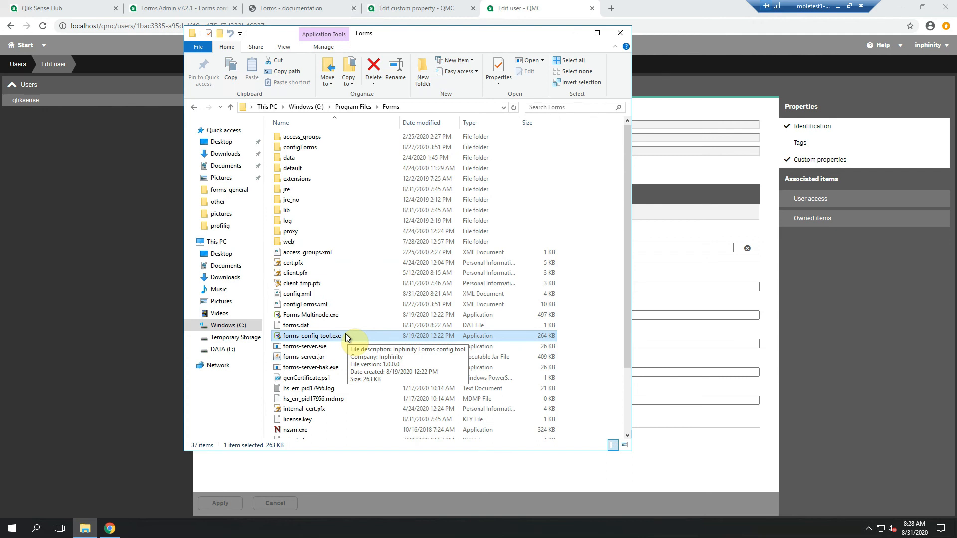
- Review the forms_edit custom property values, and open the Forms license sheet of the Forms Admin app
{"action": "left_click", "coordinate": [427, 9]}
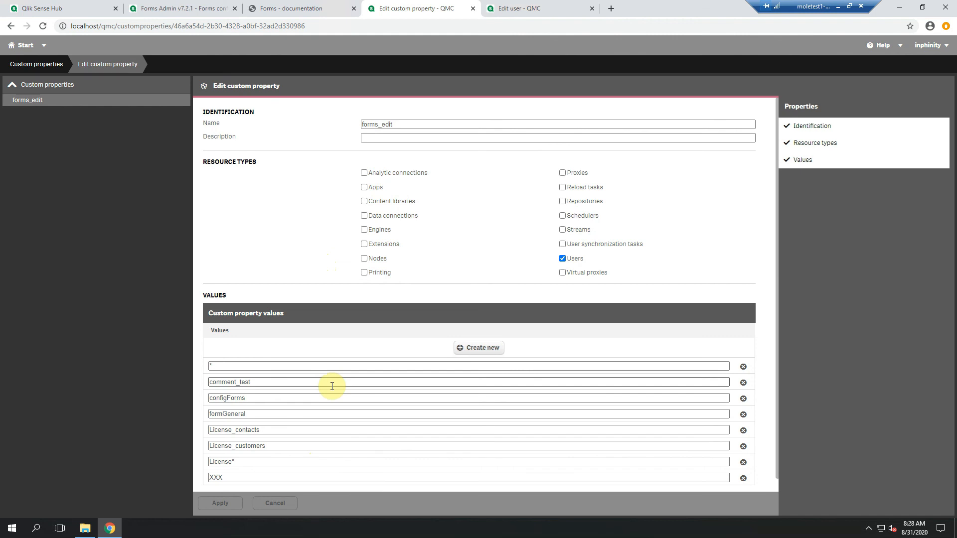
{"action": "left_click", "coordinate": [197, 9]}
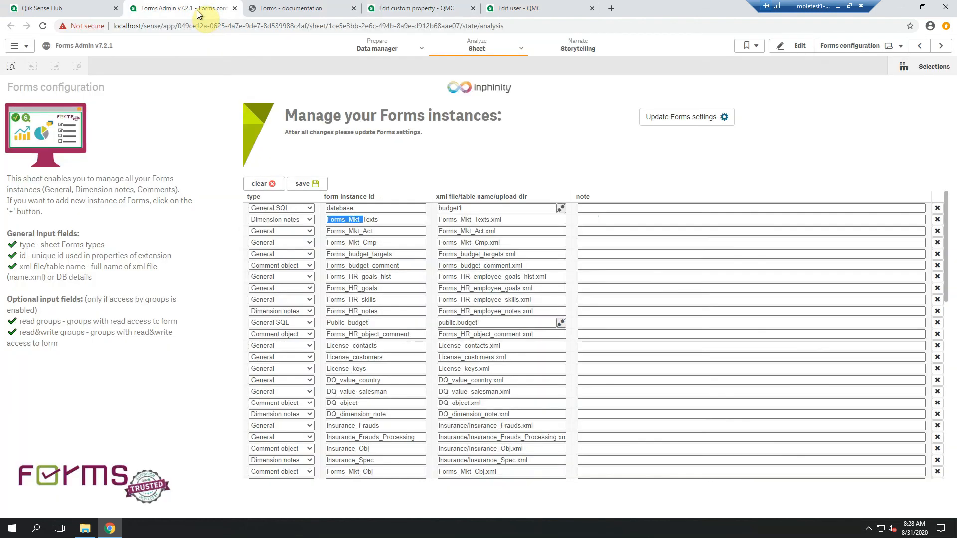
{"action": "left_click", "coordinate": [848, 48]}
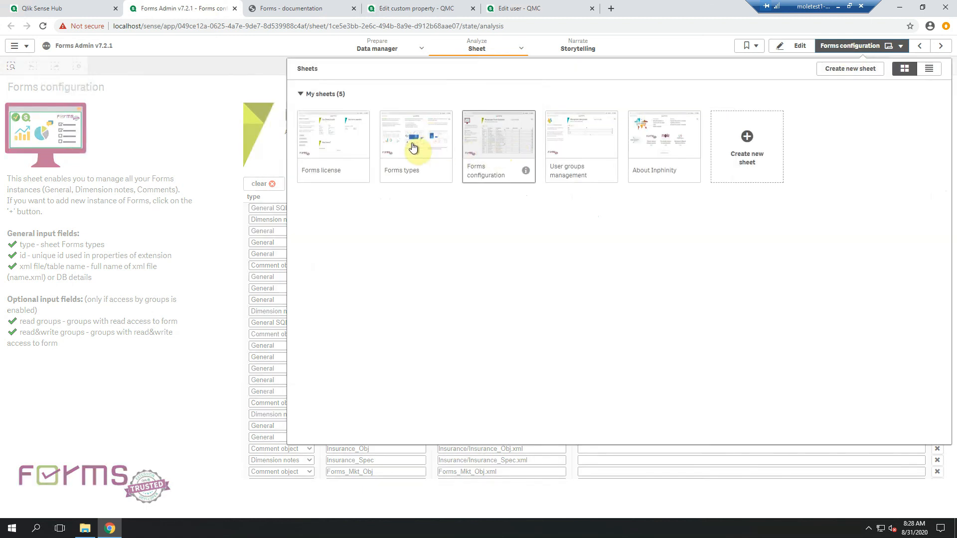
{"action": "left_click", "coordinate": [344, 144]}
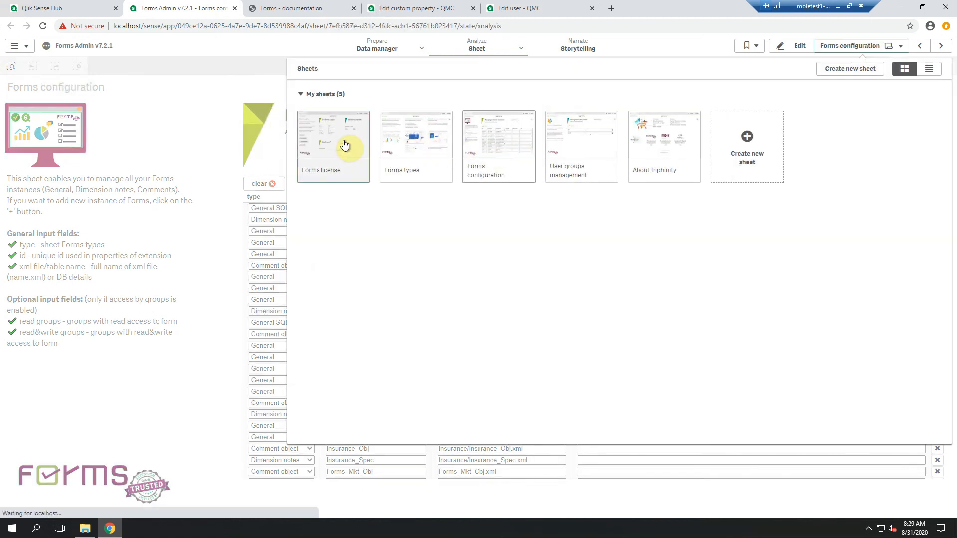